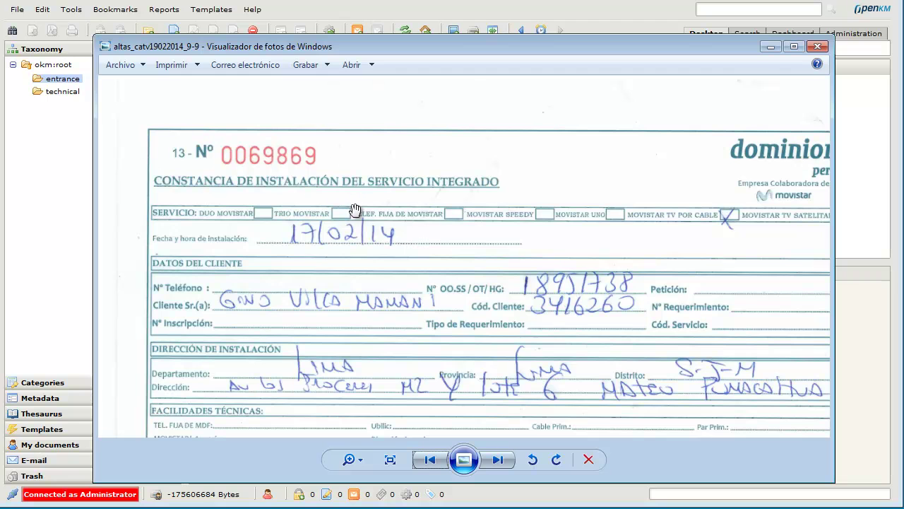
# Zoom out in Windows Photo Viewer to see the whole altas_catv19022014_9-9 installation form.
pyautogui.scroll(-4, 488, 215)
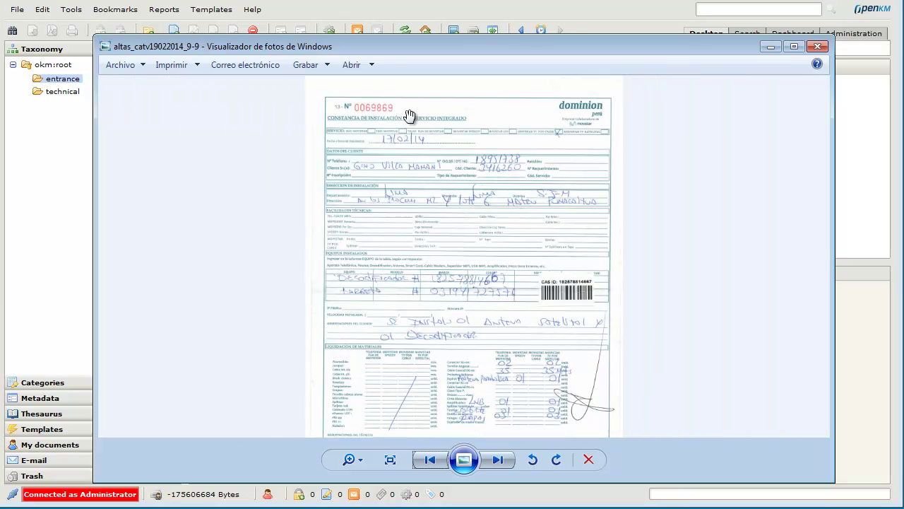
# Close the photo viewer and review the boletin OCR template's settings without changing them.
pyautogui.hotkey('alt', 'F4')
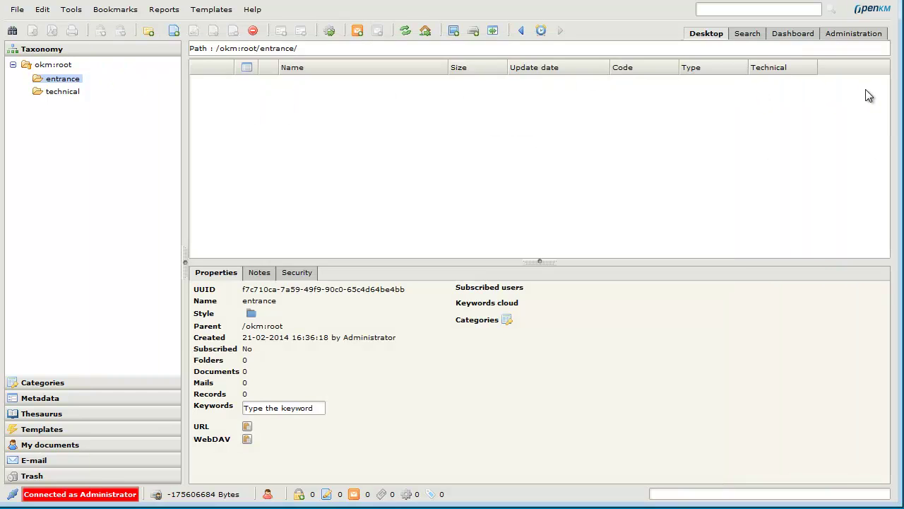
pyautogui.click(837, 33)
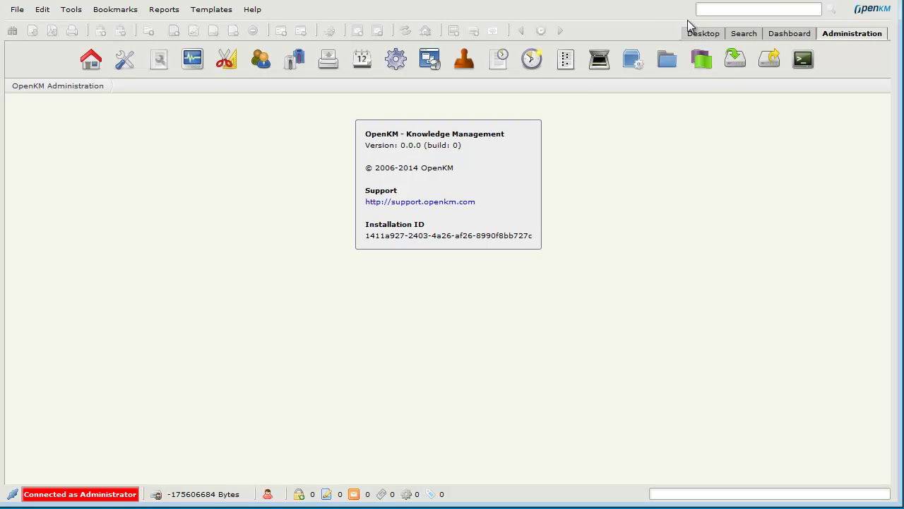
pyautogui.click(602, 59)
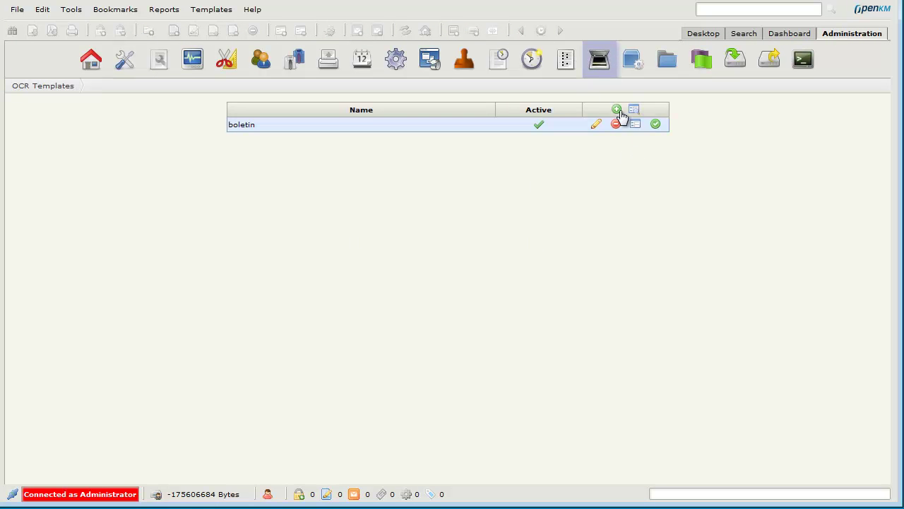
pyautogui.click(597, 125)
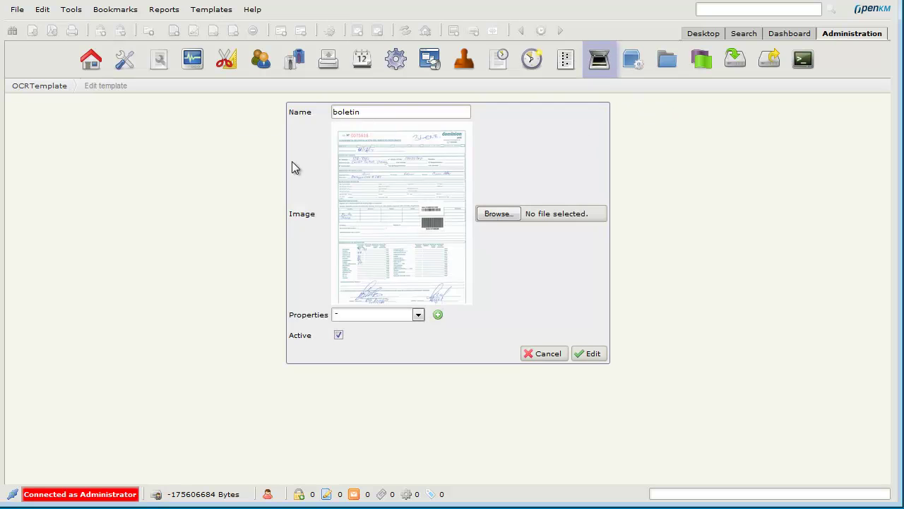
pyautogui.click(541, 352)
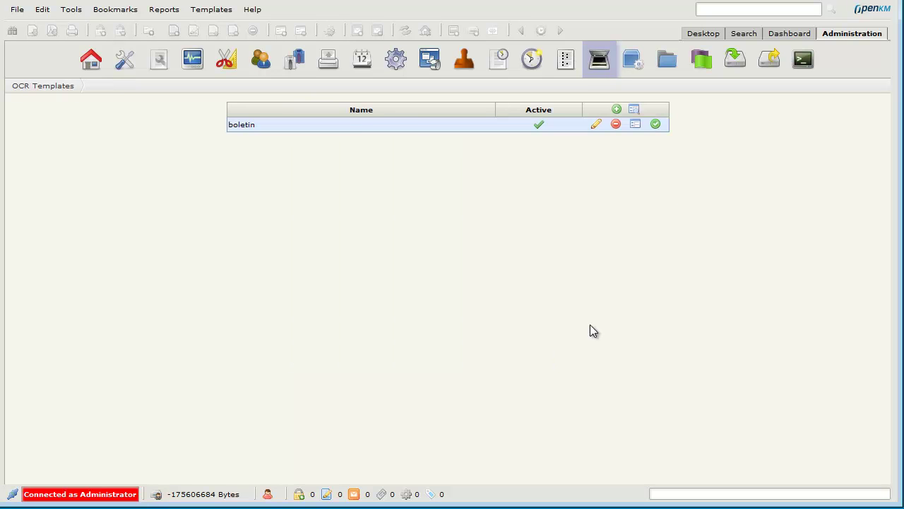
# Inspect the boletin template's Code and Tipo de boletín field zones, then view the property groups.
pyautogui.click(635, 125)
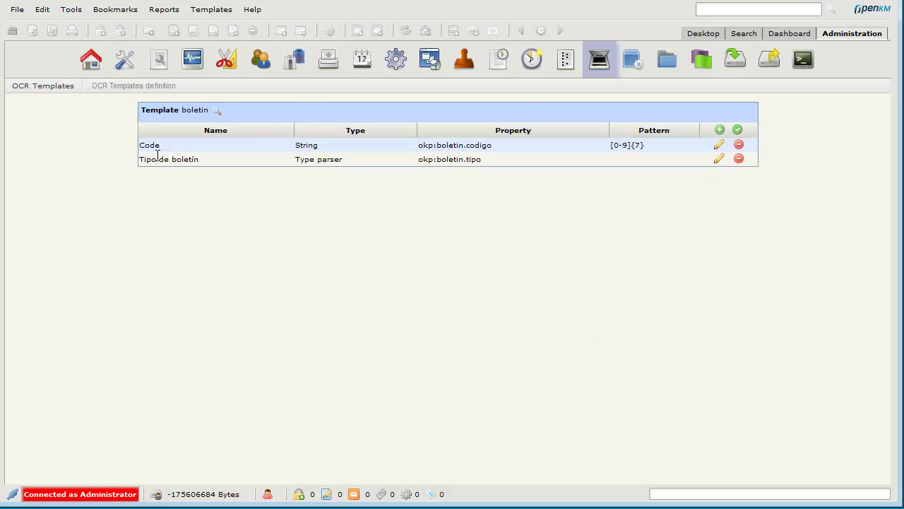
pyautogui.click(719, 144)
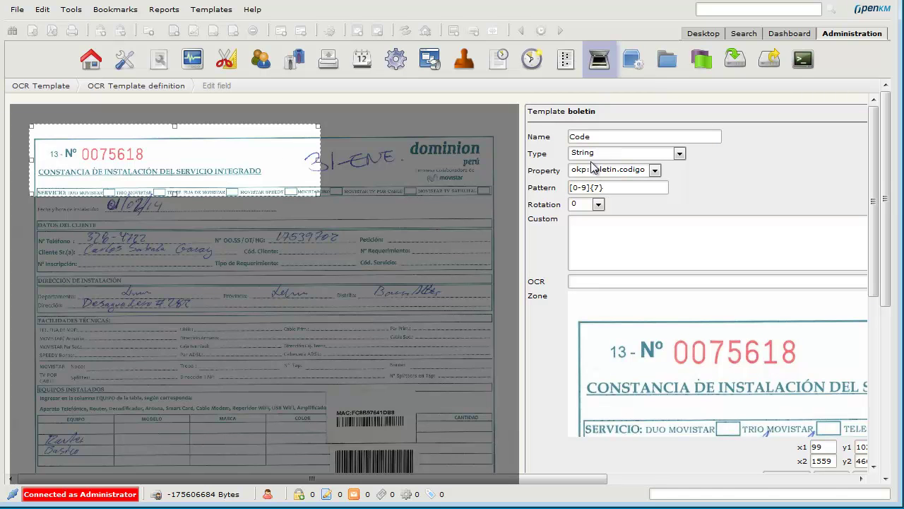
pyautogui.click(599, 61)
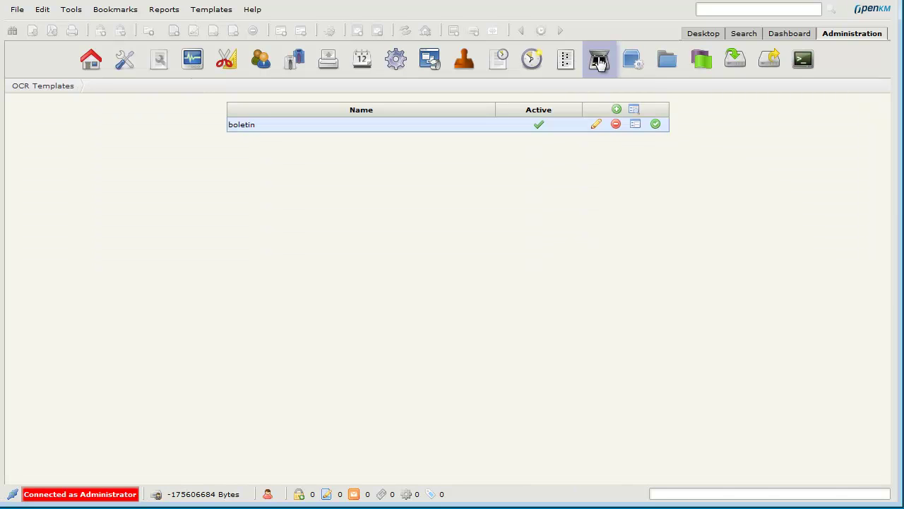
pyautogui.click(635, 125)
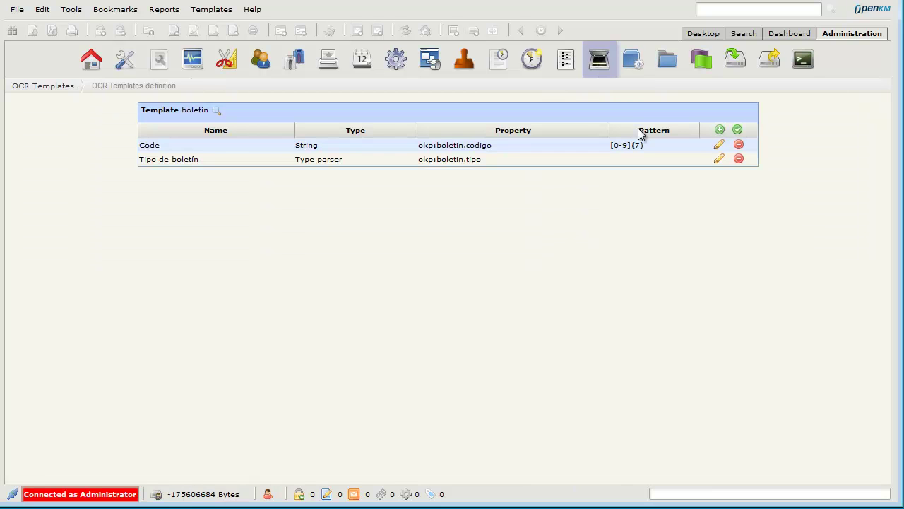
pyautogui.click(717, 161)
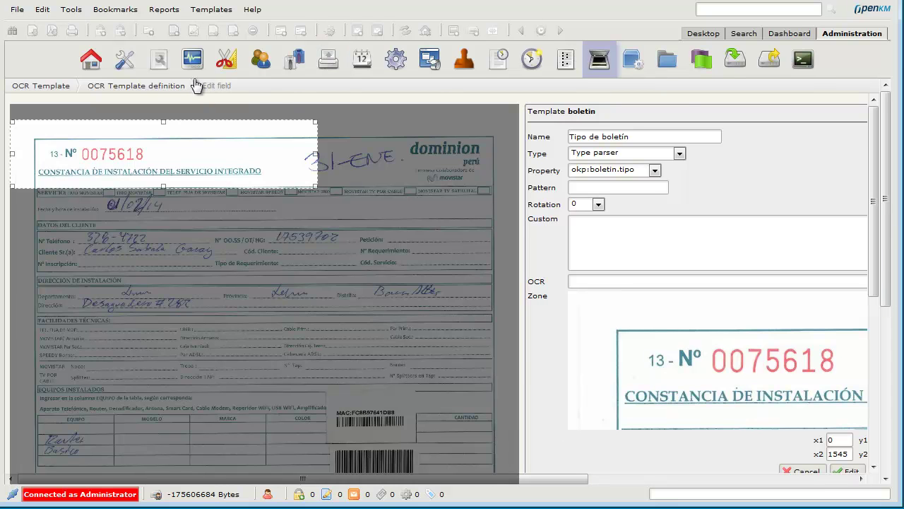
pyautogui.click(226, 60)
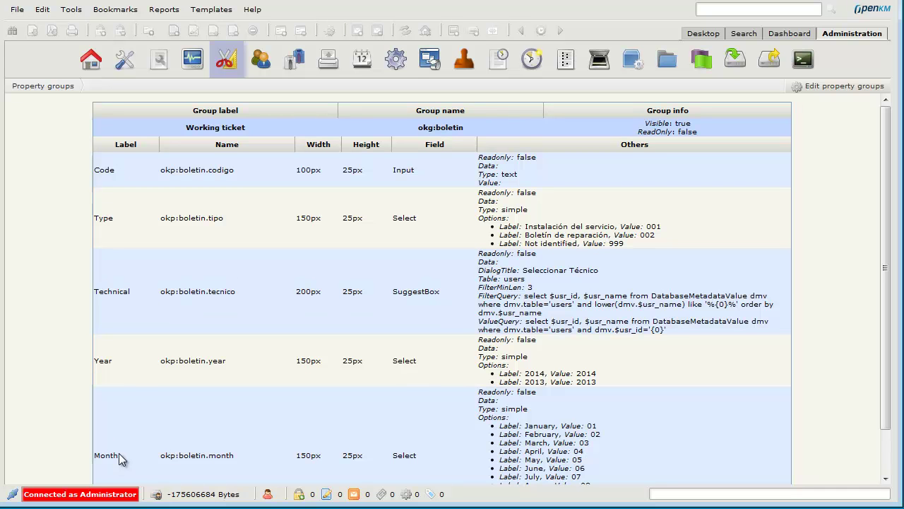
# Check the property group XML, then run a Metadata query on the users table listing usr_id and usr_name.
pyautogui.click(848, 87)
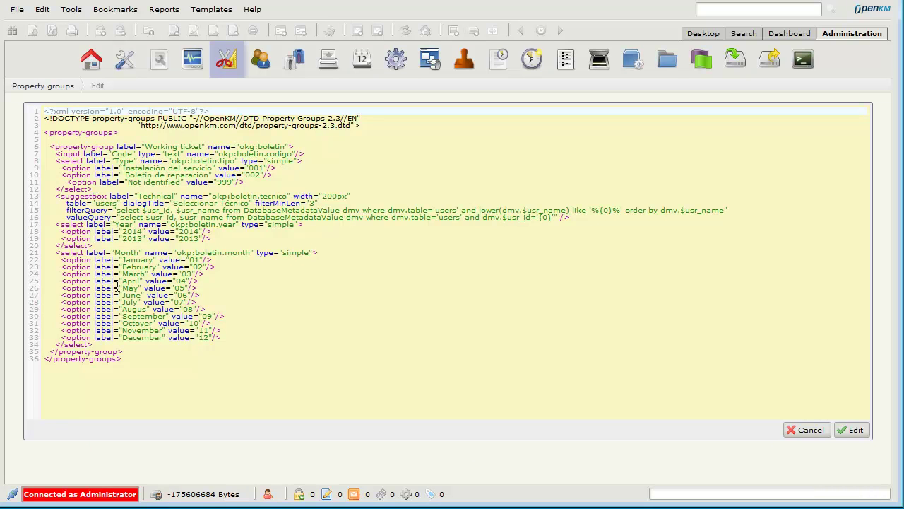
pyautogui.click(803, 59)
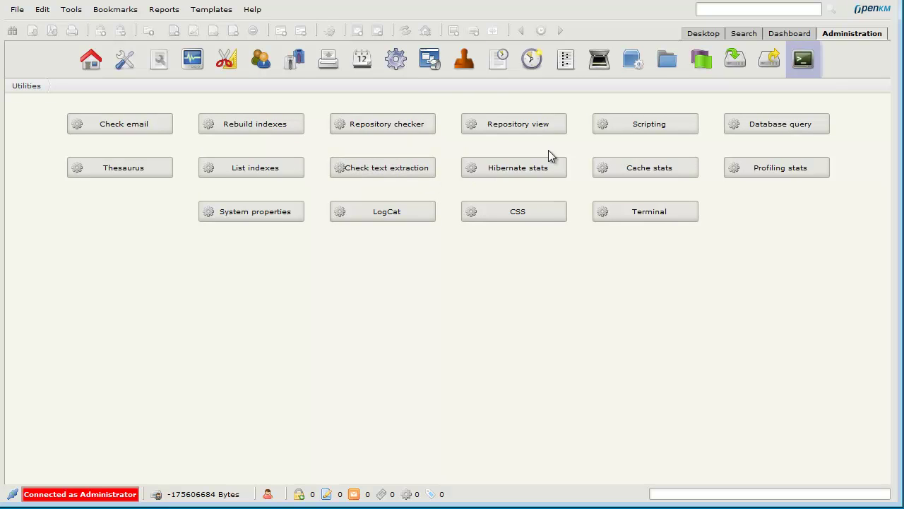
pyautogui.click(789, 136)
pyautogui.click(809, 255)
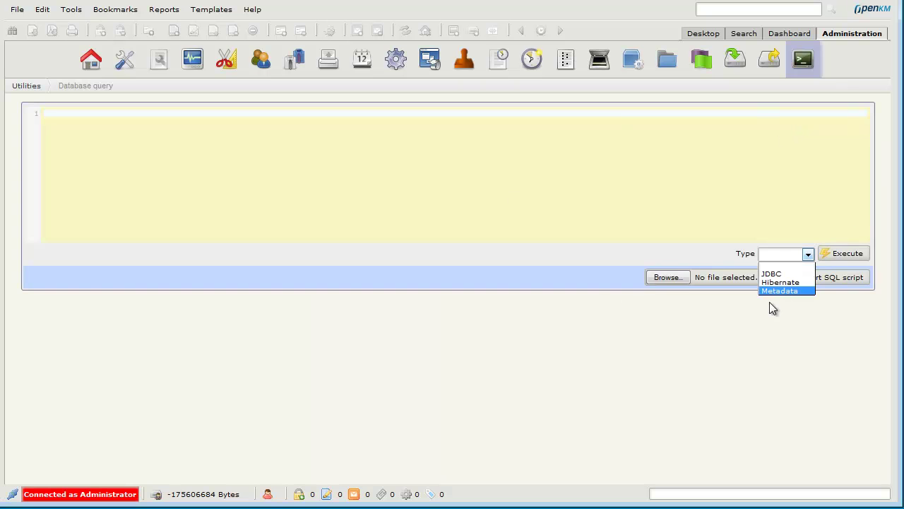
pyautogui.click(781, 292)
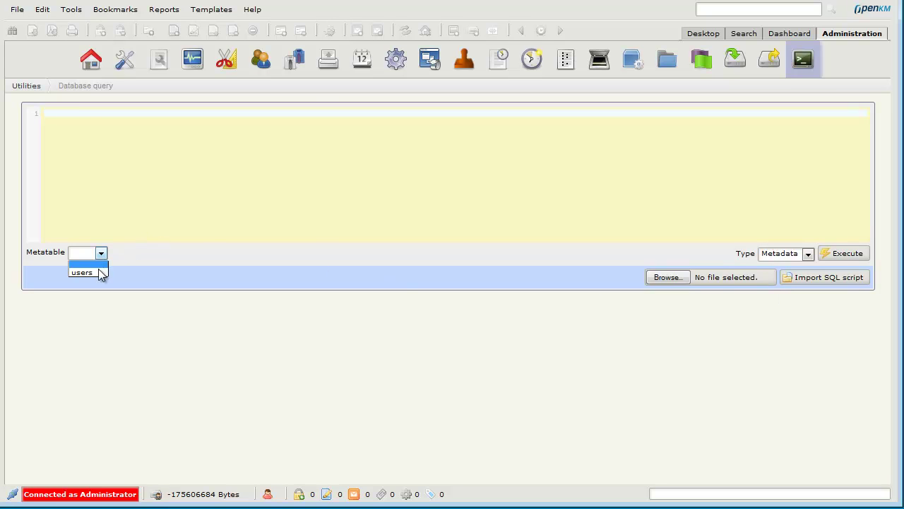
pyautogui.click(82, 272)
pyautogui.click(842, 256)
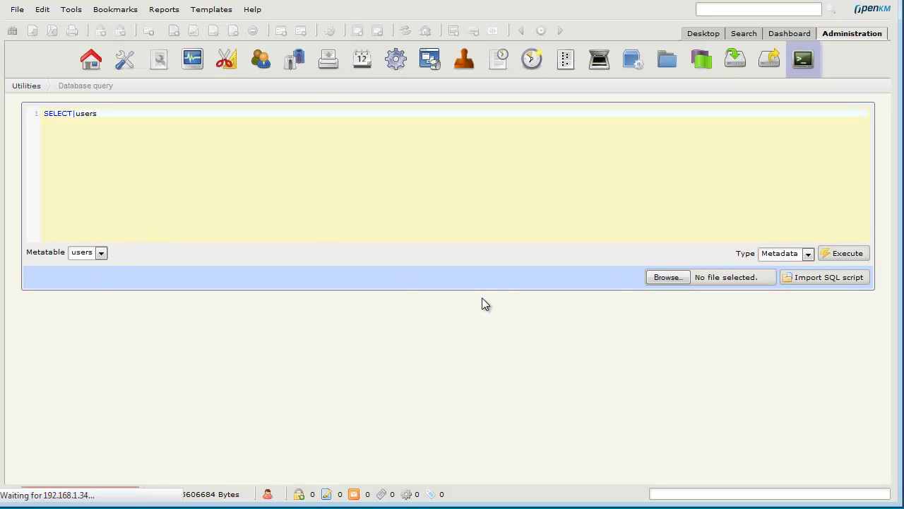
pyautogui.scroll(-3, 323, 375)
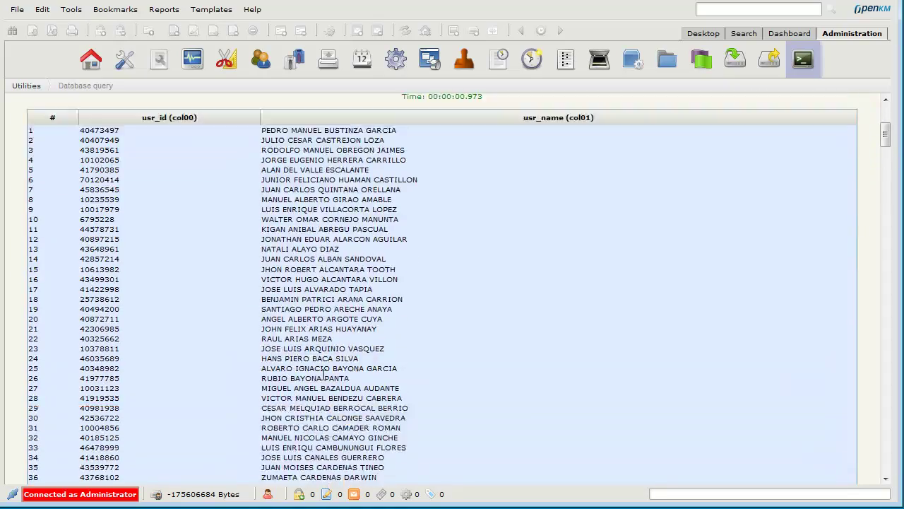
pyautogui.scroll(-20, 323, 375)
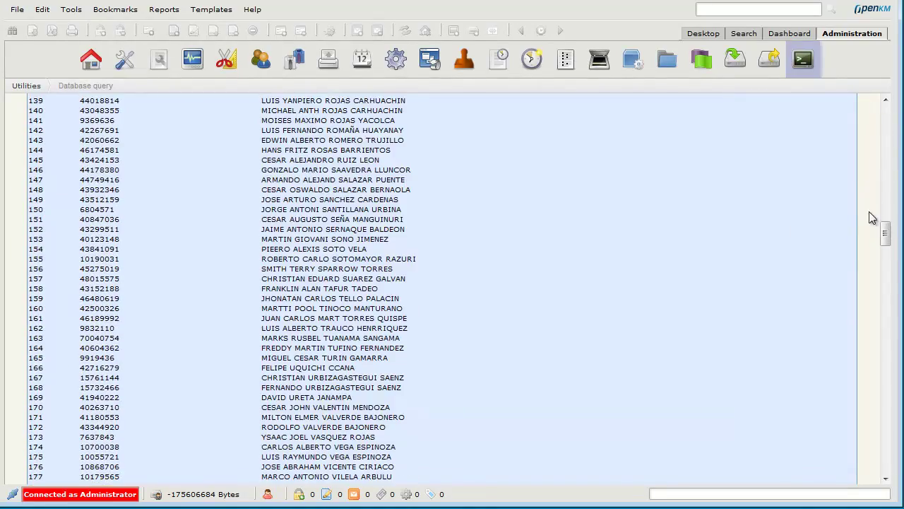
pyautogui.moveTo(886, 233); pyautogui.dragTo(886, 106)
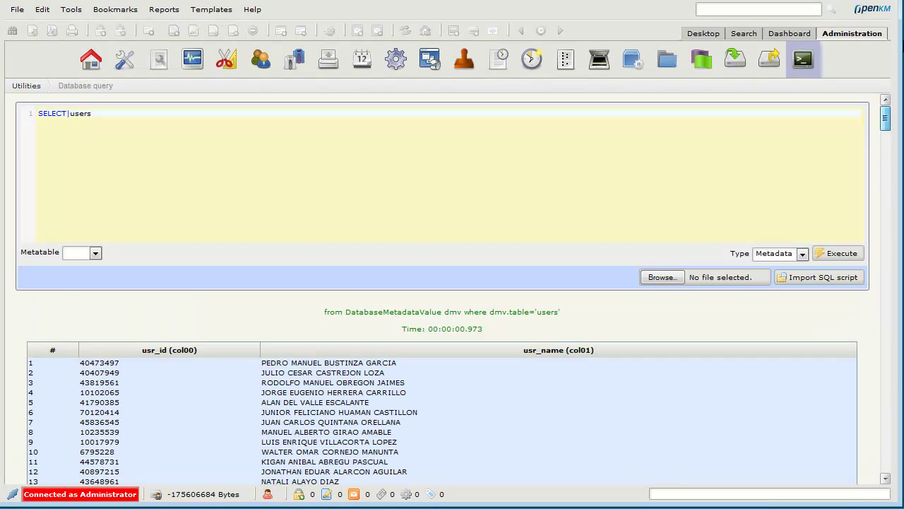
# Check the boletin template on the sample scan: Code reads 0075618, Tipo de boletín reads 001.
pyautogui.click(599, 61)
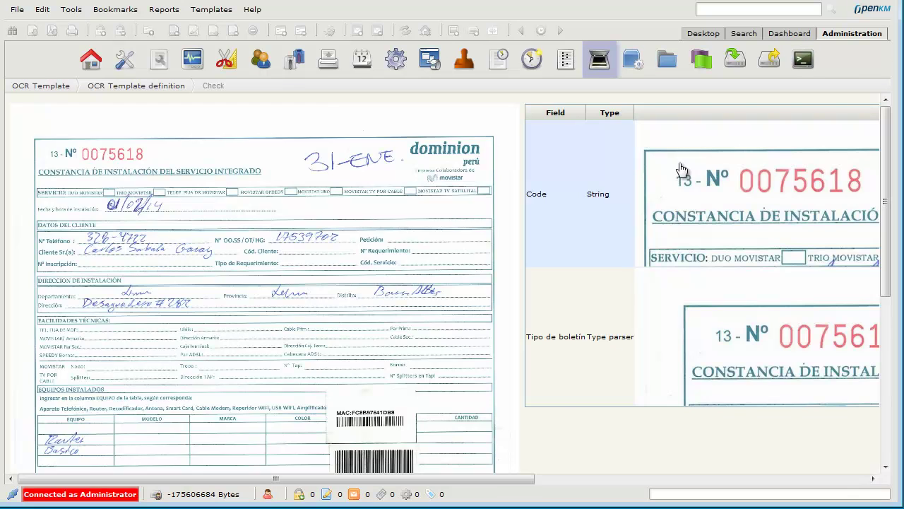
pyautogui.moveTo(516, 480); pyautogui.dragTo(898, 493)
pyautogui.moveTo(842, 195); pyautogui.dragTo(879, 199)
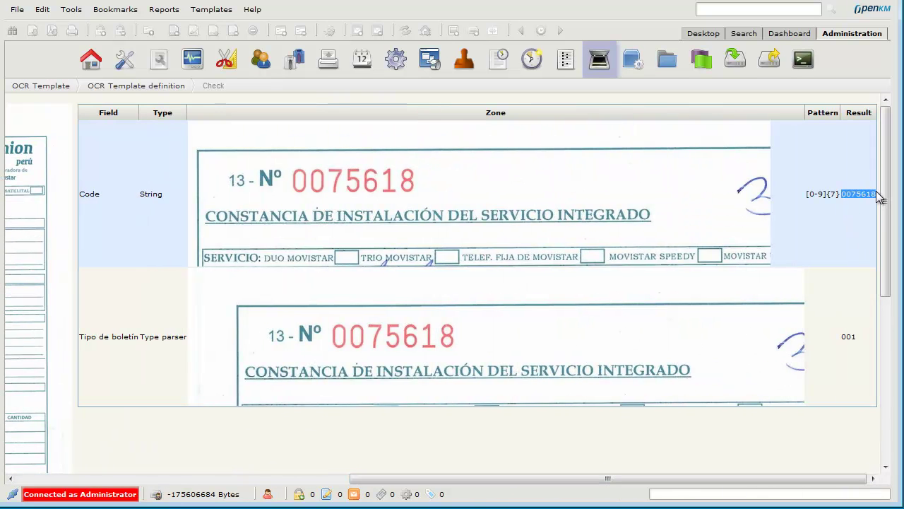
pyautogui.moveTo(843, 336); pyautogui.dragTo(855, 336)
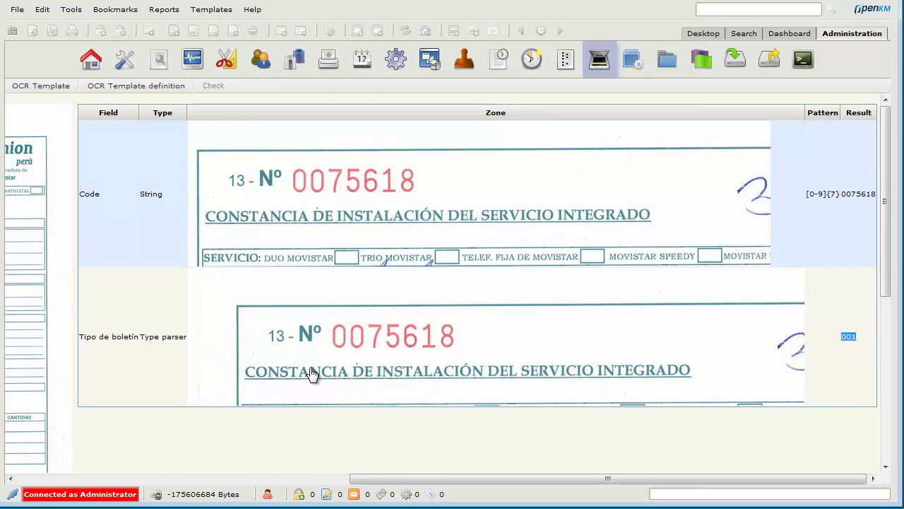
# Upload the training folder's scans into the entrance folder and close the finished uploader.
pyautogui.click(695, 36)
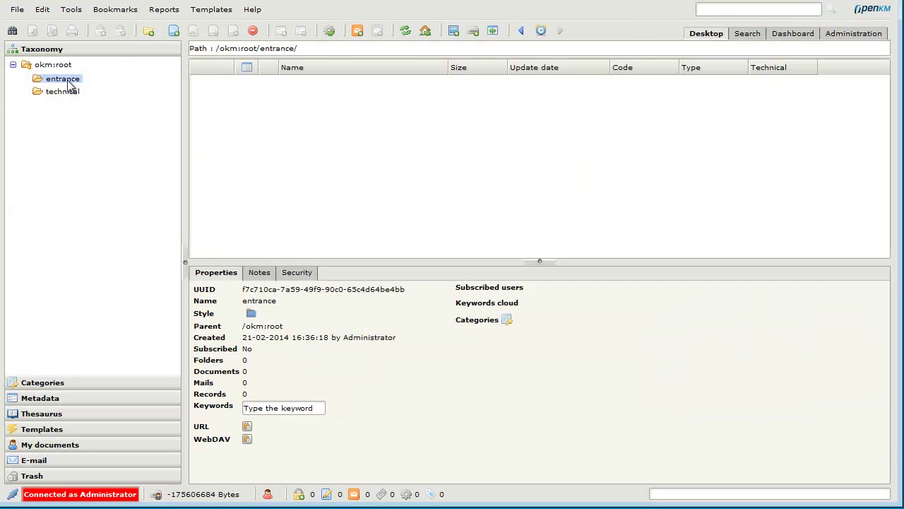
pyautogui.click(474, 31)
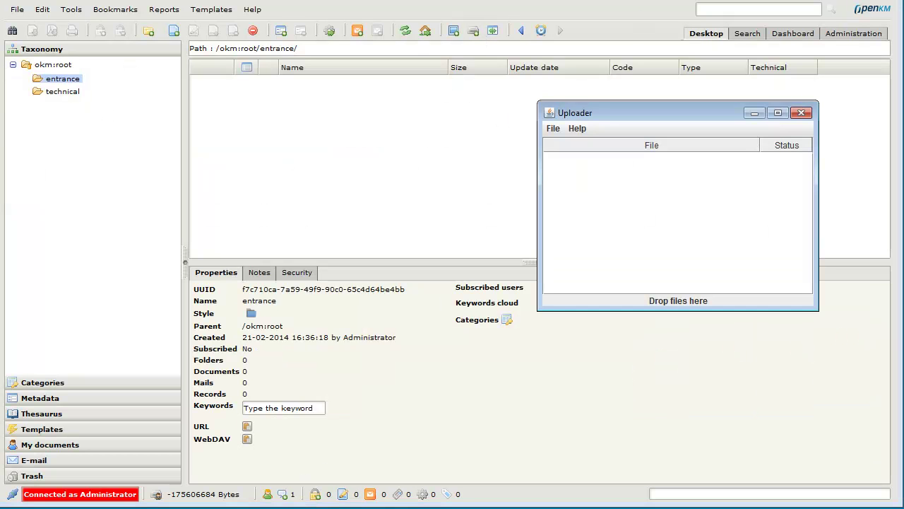
pyautogui.hotkey('alt', 'Tab')
pyautogui.click(152, 185)
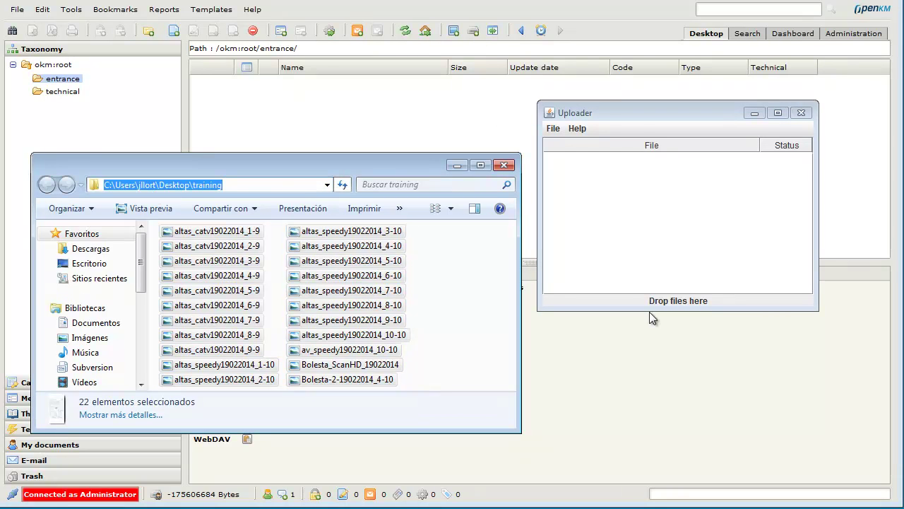
pyautogui.moveTo(614, 214); pyautogui.dragTo(614, 214)
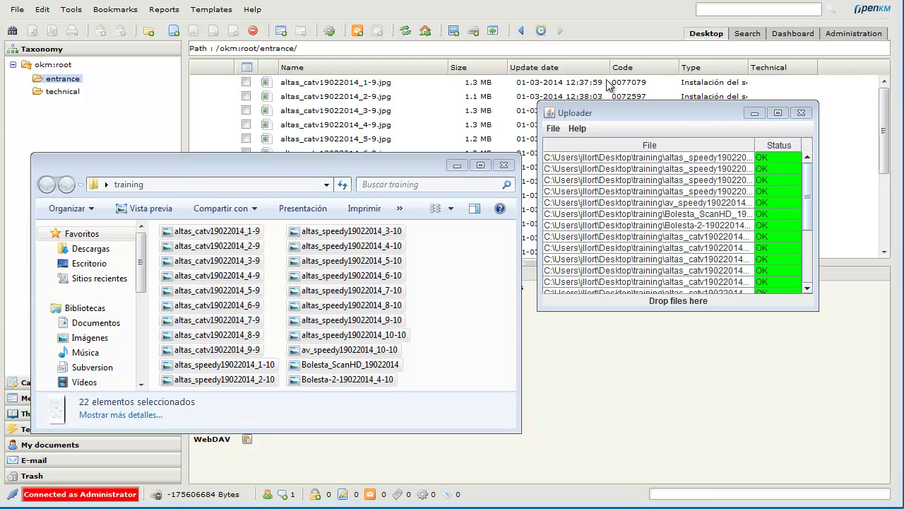
pyautogui.click(802, 113)
# Preview altas_speedy19022014_1-10.jpg, resizing the preview pane to inspect its unrecognised form.
pyautogui.click(463, 169)
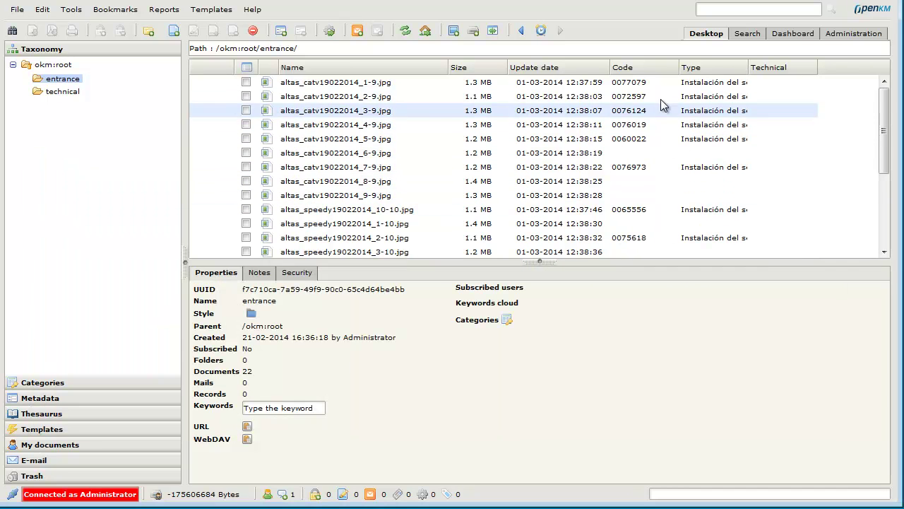
pyautogui.scroll(-3, 656, 172)
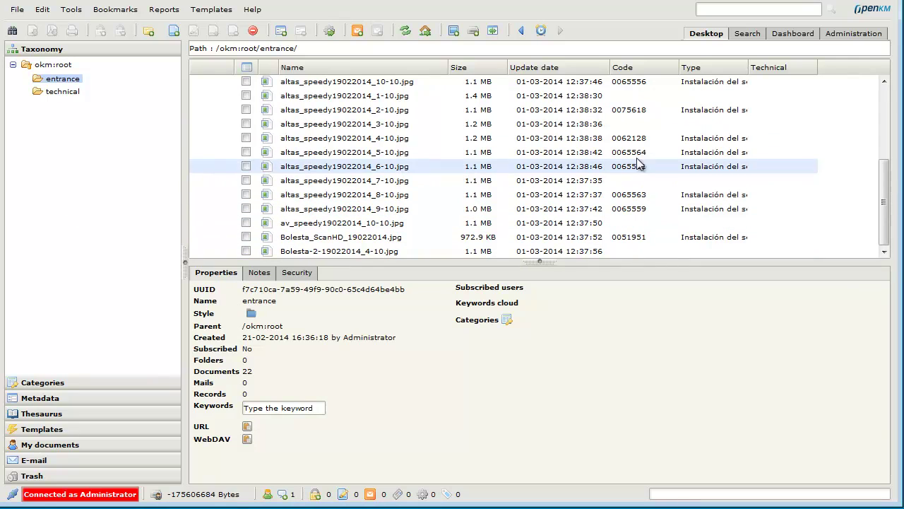
pyautogui.click(594, 99)
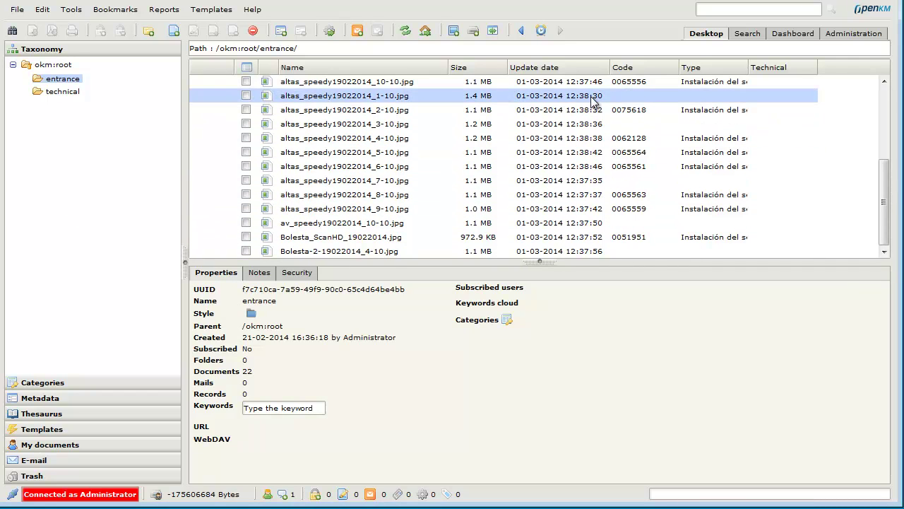
pyautogui.click(377, 274)
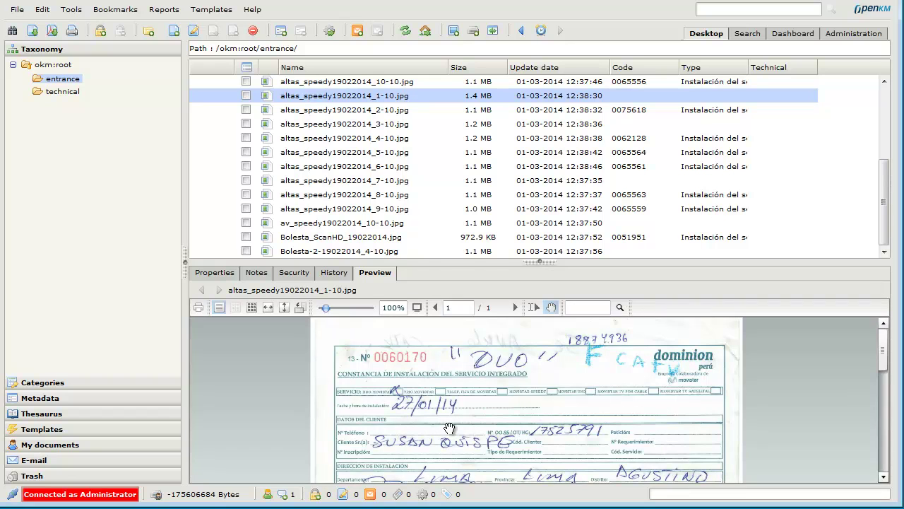
pyautogui.moveTo(499, 261); pyautogui.dragTo(511, 132)
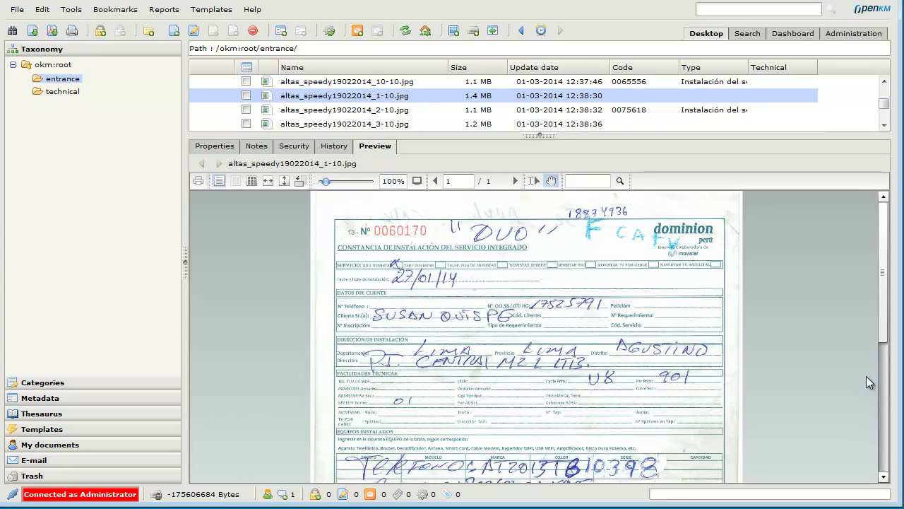
pyautogui.moveTo(883, 319); pyautogui.dragTo(885, 465)
pyautogui.scroll(5, 884, 465)
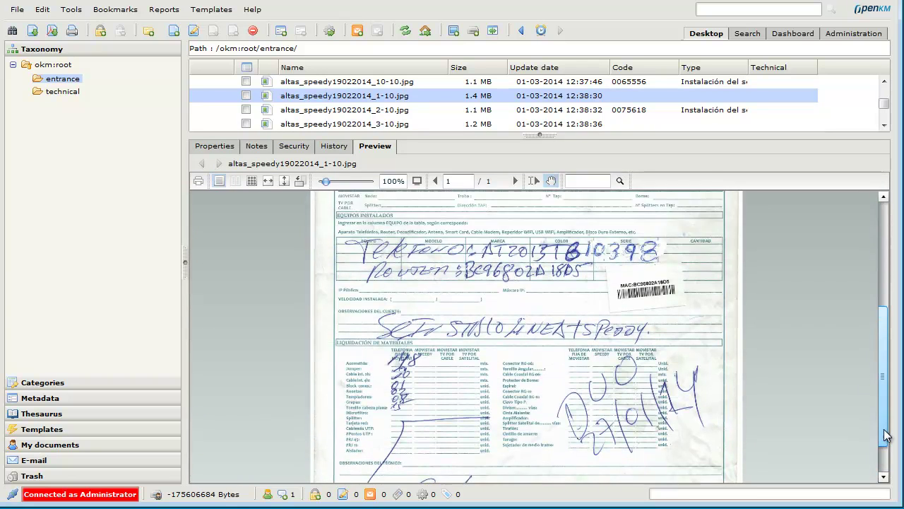
pyautogui.moveTo(543, 136); pyautogui.dragTo(531, 283)
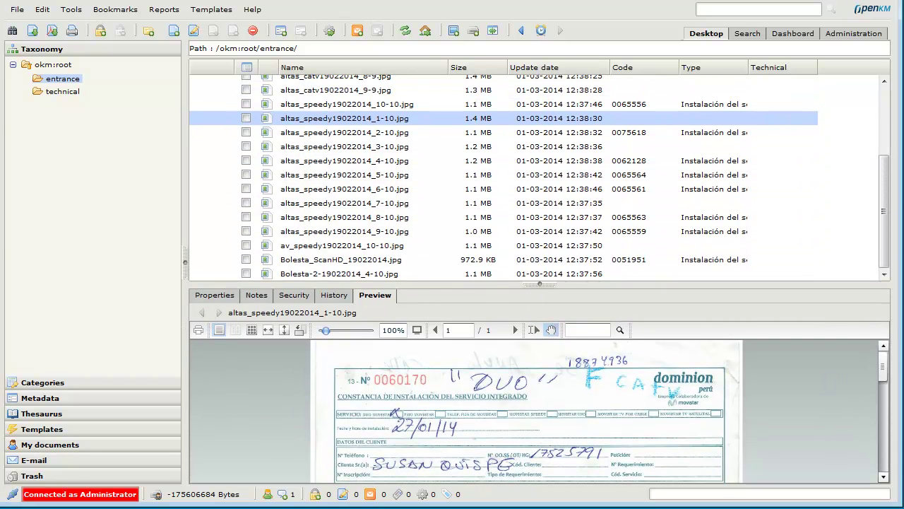
pyautogui.scroll(3, 577, 176)
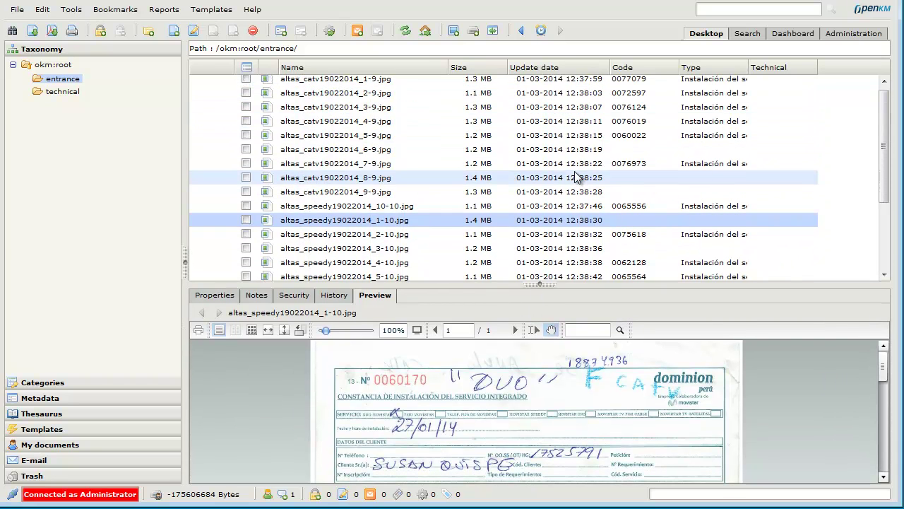
# Set altas_speedy19022014_1-10.jpg as the boletin OCR template's image and save the template.
pyautogui.scroll(-3, 615, 234)
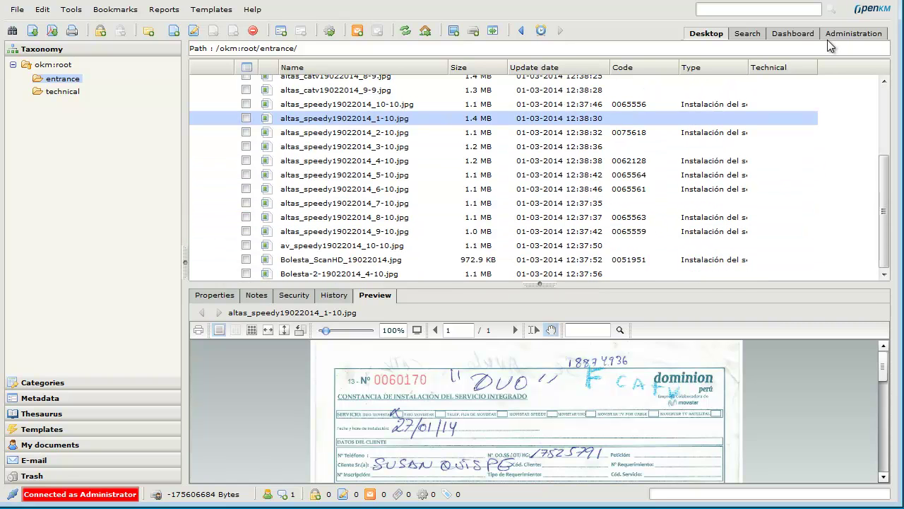
pyautogui.click(830, 37)
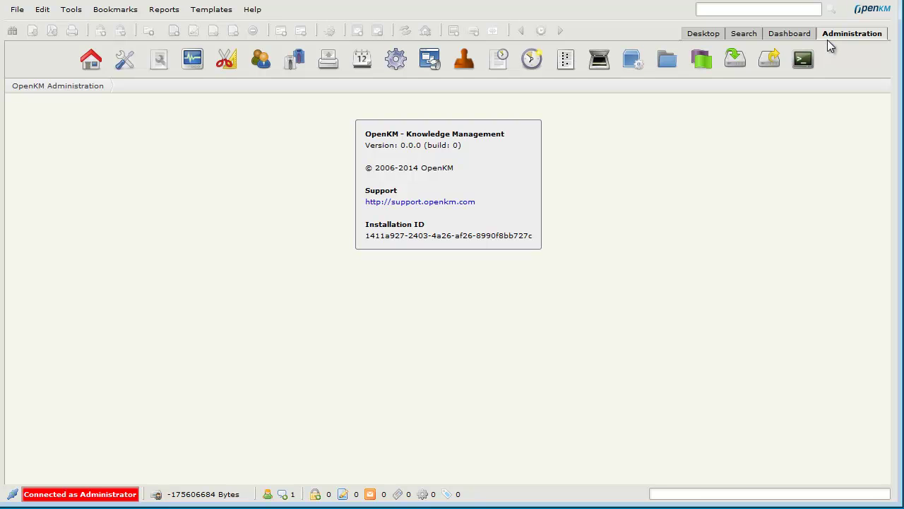
pyautogui.click(599, 58)
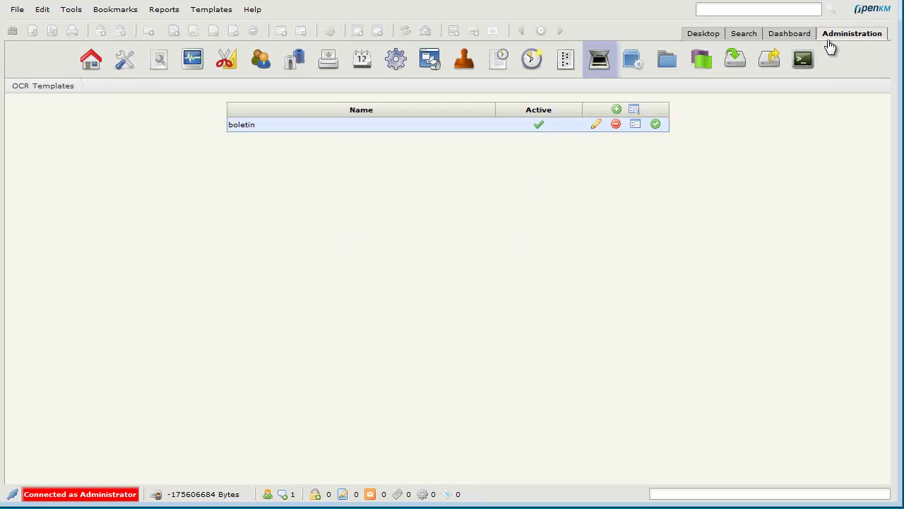
pyautogui.click(596, 124)
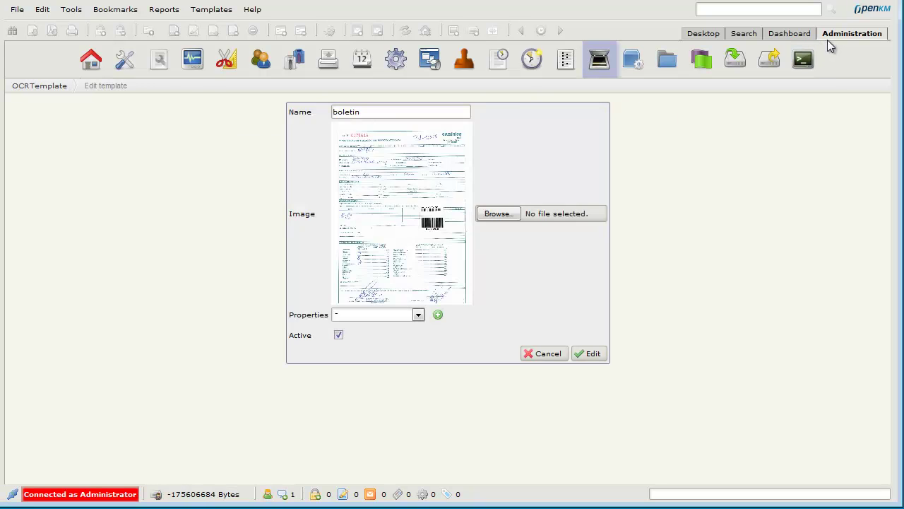
pyautogui.click(499, 212)
pyautogui.click(273, 253)
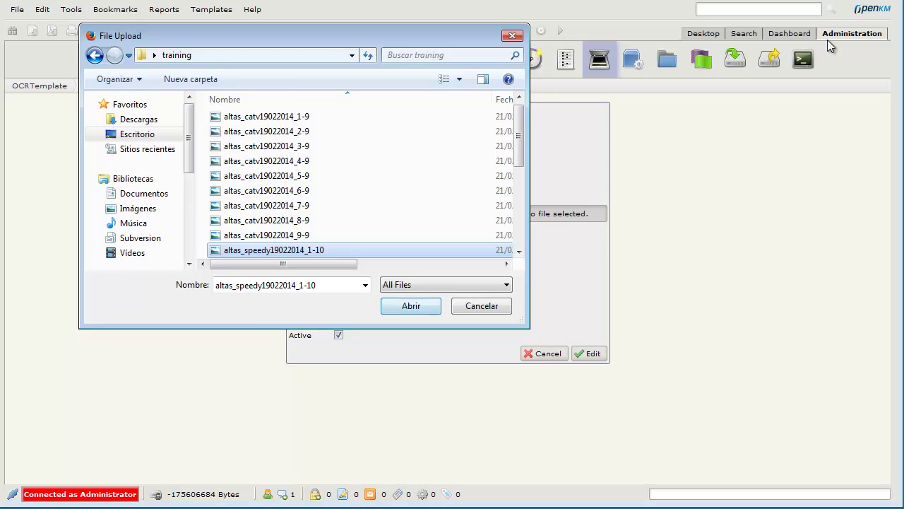
pyautogui.click(410, 305)
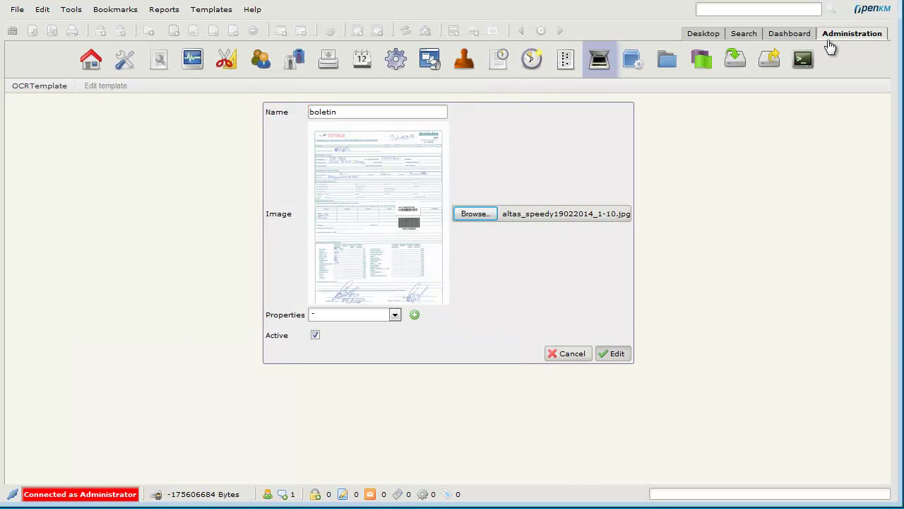
pyautogui.click(612, 354)
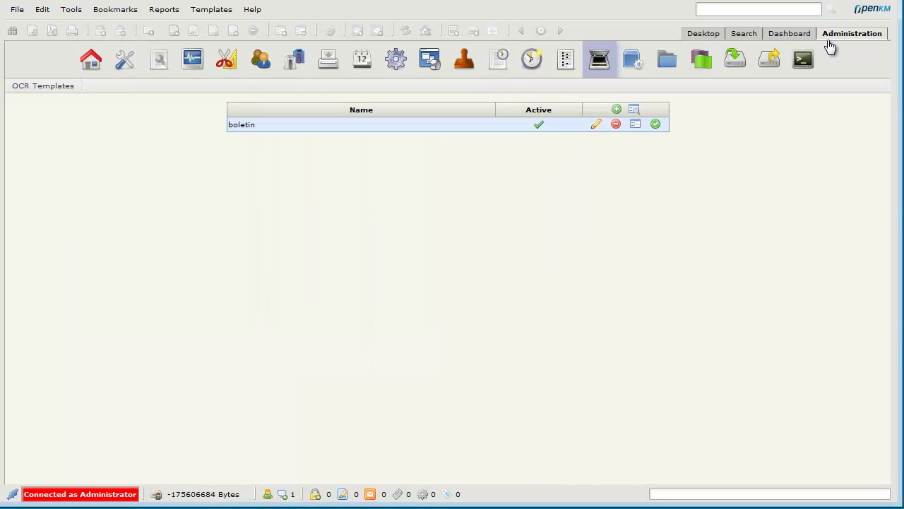
pyautogui.click(635, 124)
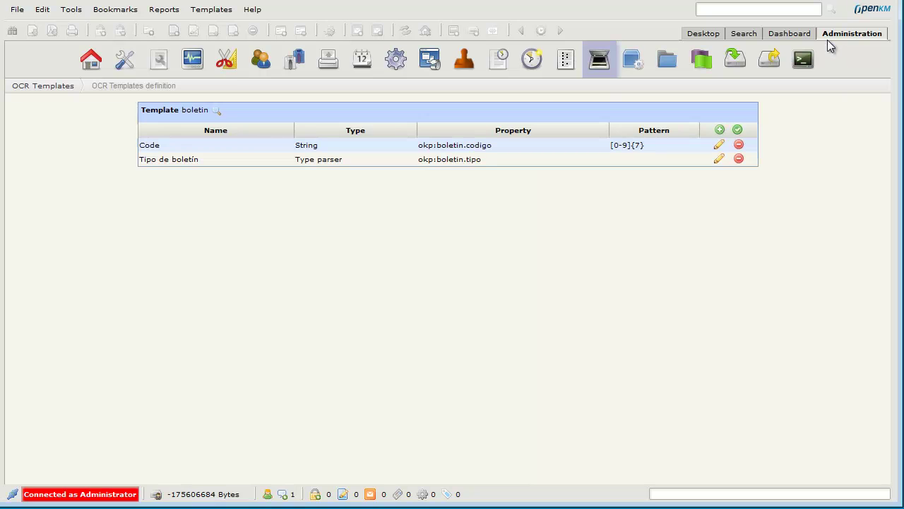
# Paste the convert cleanup command from the Geany script into the Code field's Custom setting and save.
pyautogui.click(719, 144)
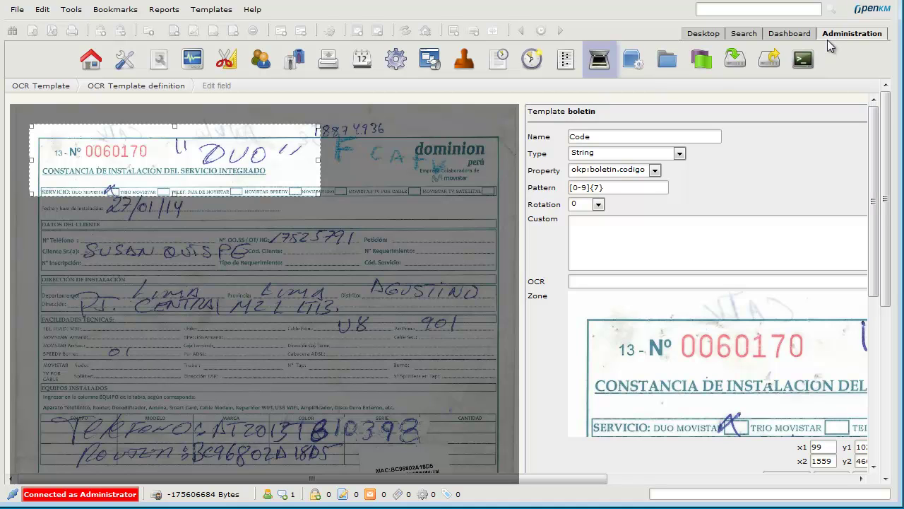
pyautogui.hotkey('alt', 'Tab')
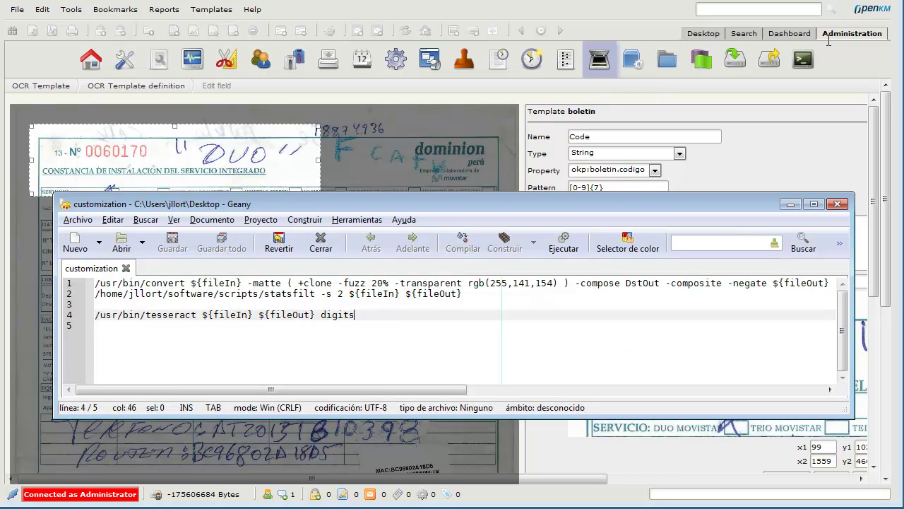
pyautogui.press('Up')
pyautogui.press('Up')
pyautogui.press('Up')
pyautogui.press('End')
pyautogui.hotkey('shift', 'Home')
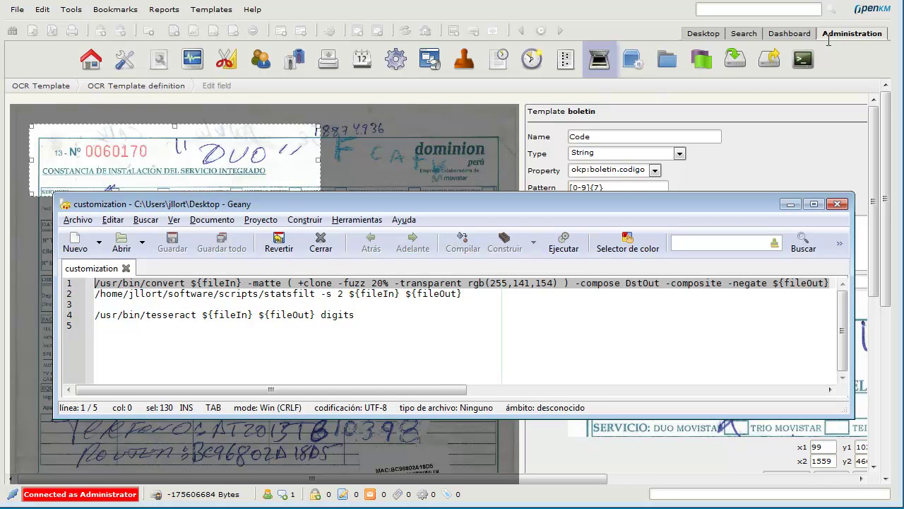
pyautogui.press('Delete')
pyautogui.hotkey('alt', 'Tab')
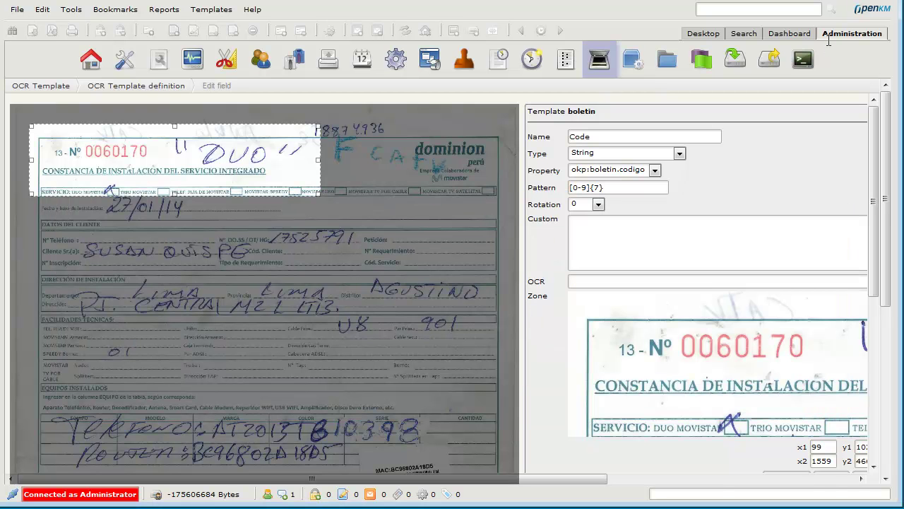
pyautogui.hotkey('ctrl', 'v')
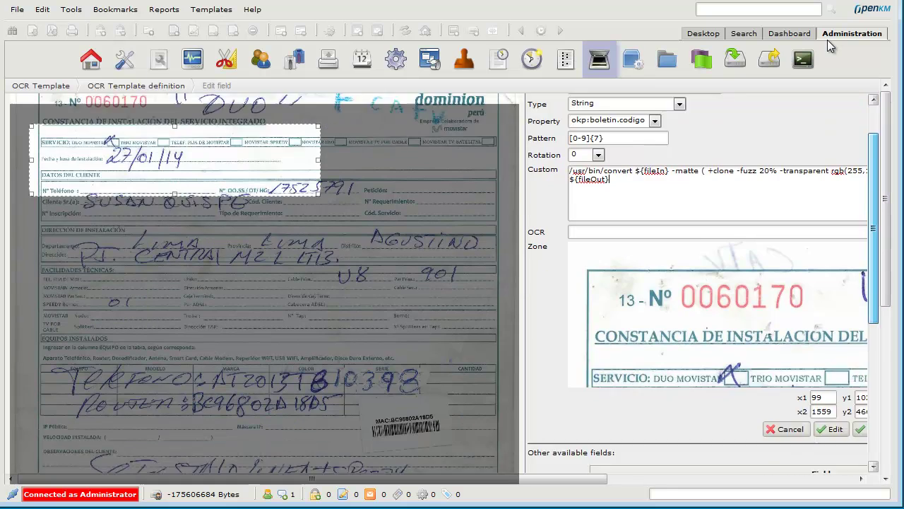
pyautogui.press('Return')
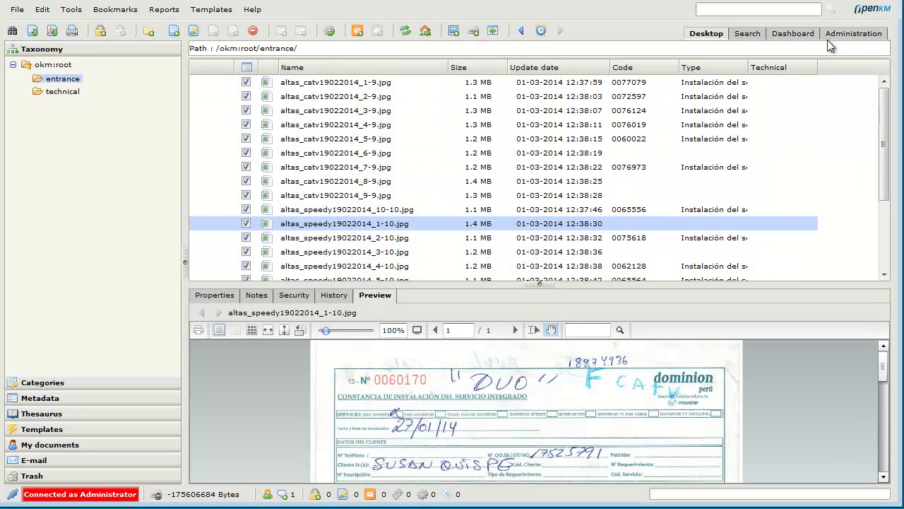
# Delete all documents in entrance and re-upload the 22 training scans.
pyautogui.press('Delete')
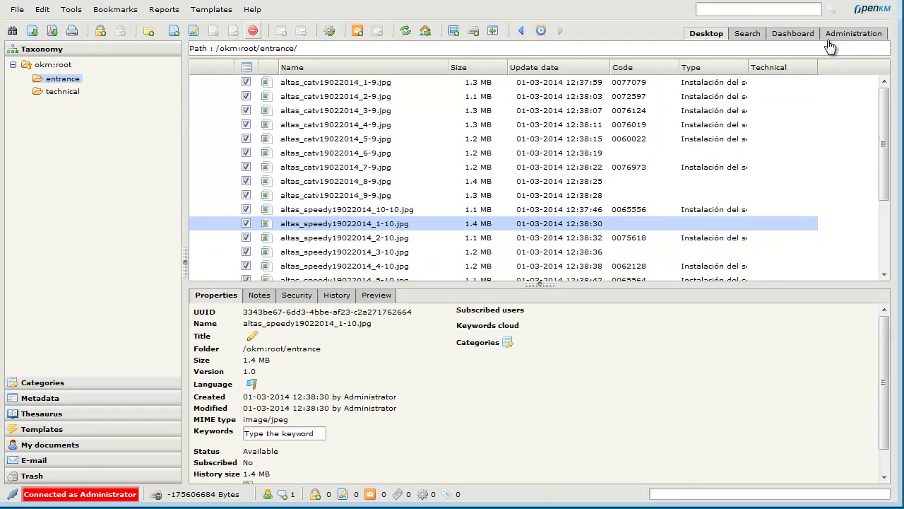
pyautogui.press('Return')
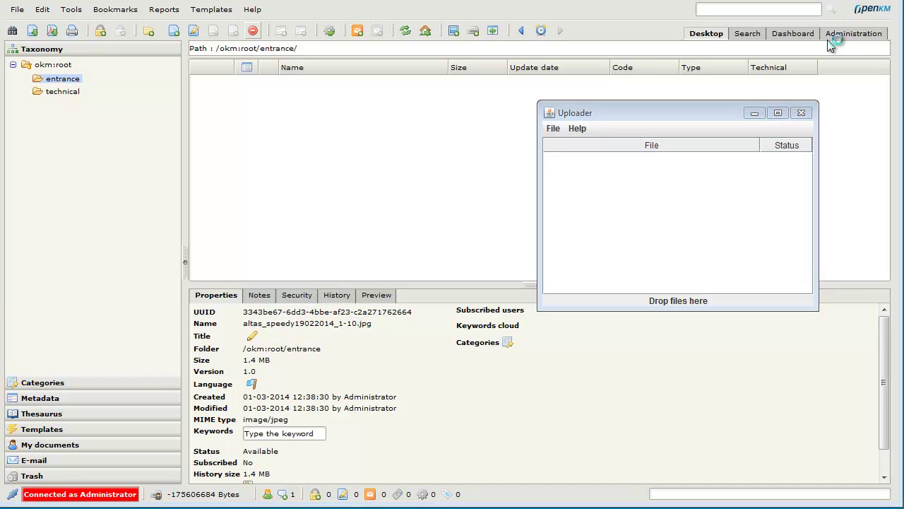
pyautogui.hotkey('alt', 'Tab')
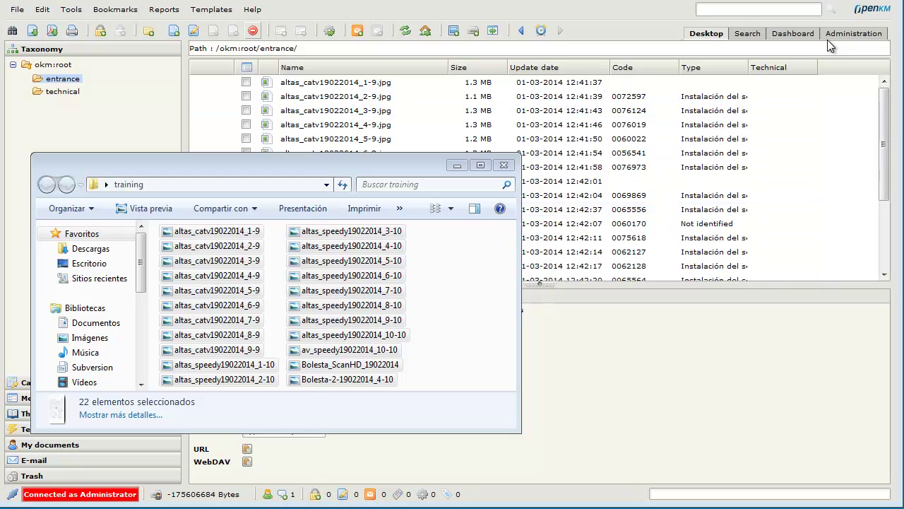
pyautogui.hotkey('alt', 'Tab')
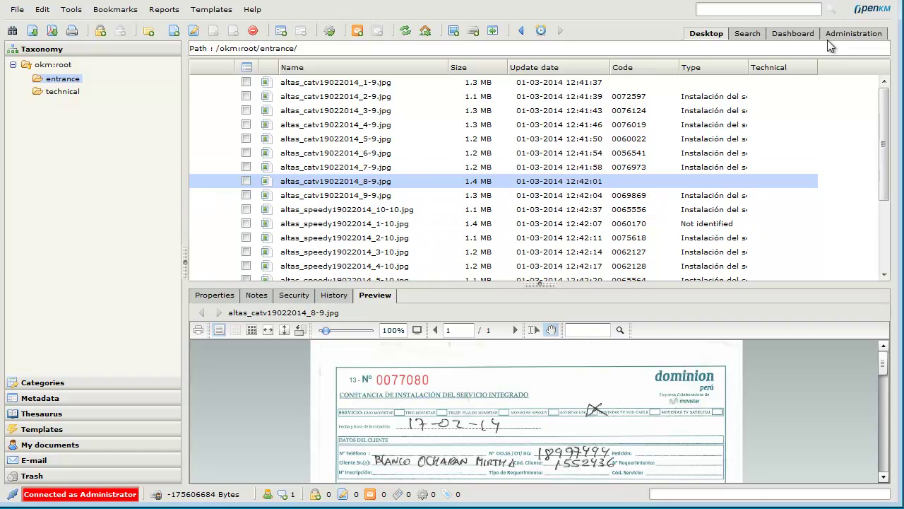
# Choose altas_catv19022014_8-9 as the boletin template's sample image in Administration.
pyautogui.click(830, 46)
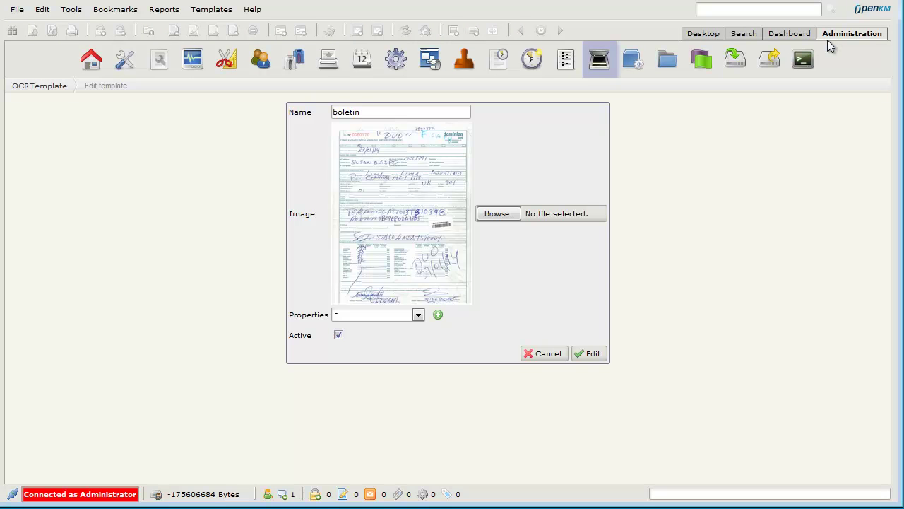
pyautogui.click(498, 213)
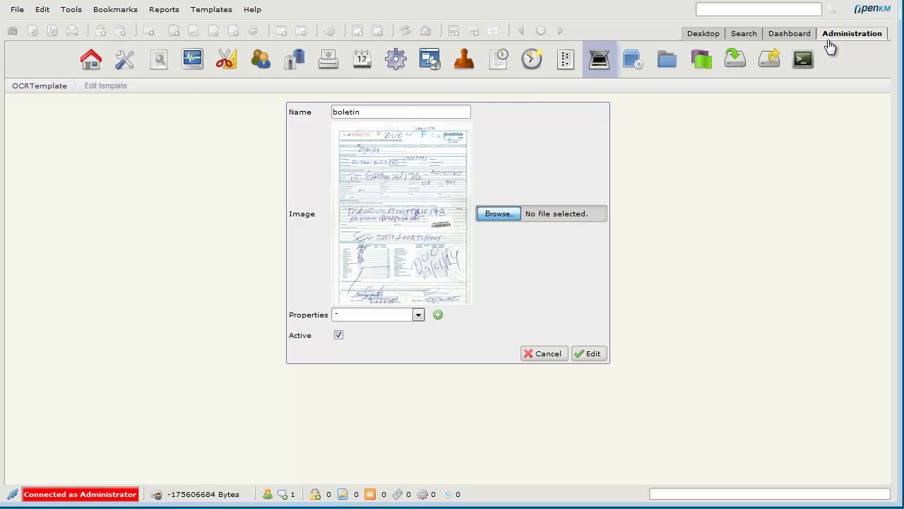
pyautogui.doubleClick(266, 223)
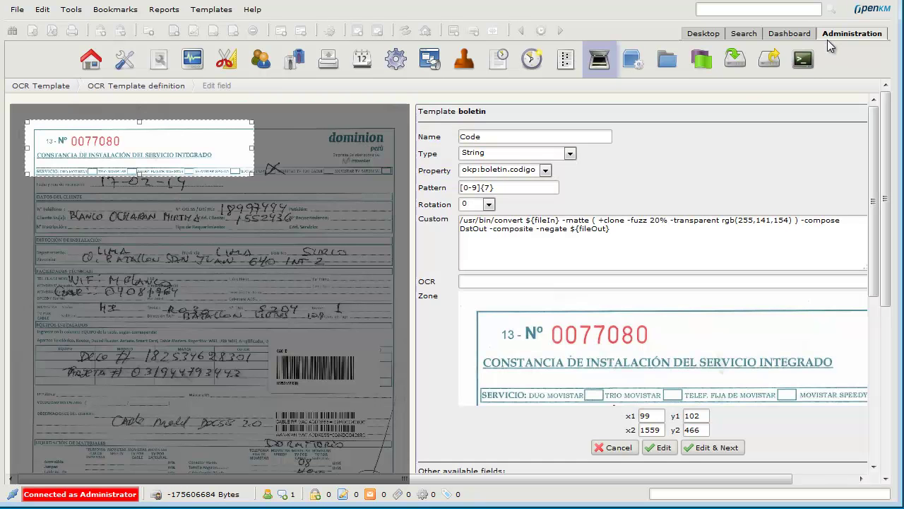
# Move the statsfilt command line from Geany into the Code field's Custom processing.
pyautogui.hotkey('alt', 'Tab')
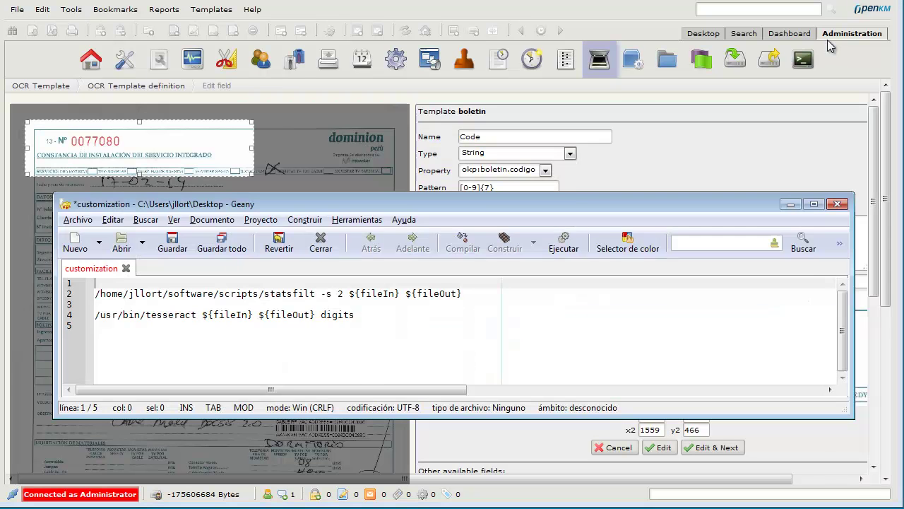
pyautogui.press('Down')
pyautogui.press('End')
pyautogui.hotkey('shift', 'Home')
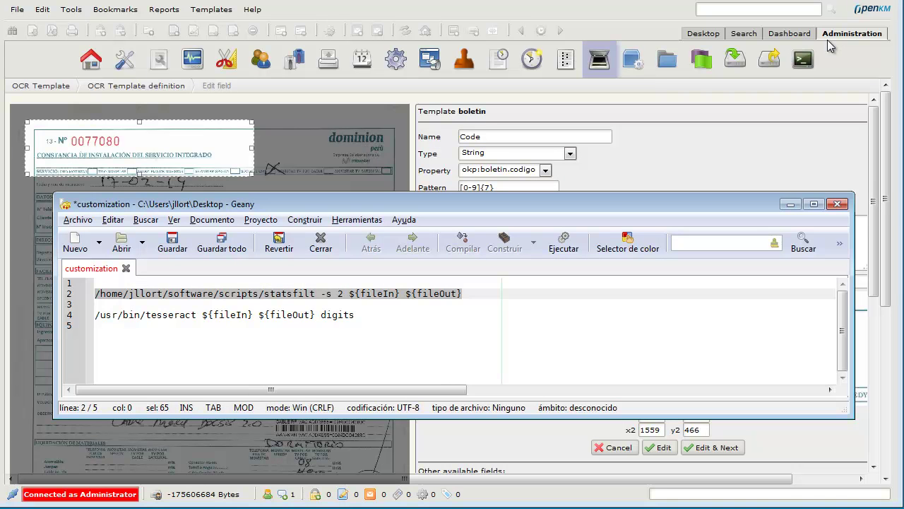
pyautogui.hotkey('ctrl', 'x')
pyautogui.hotkey('alt', 'Tab')
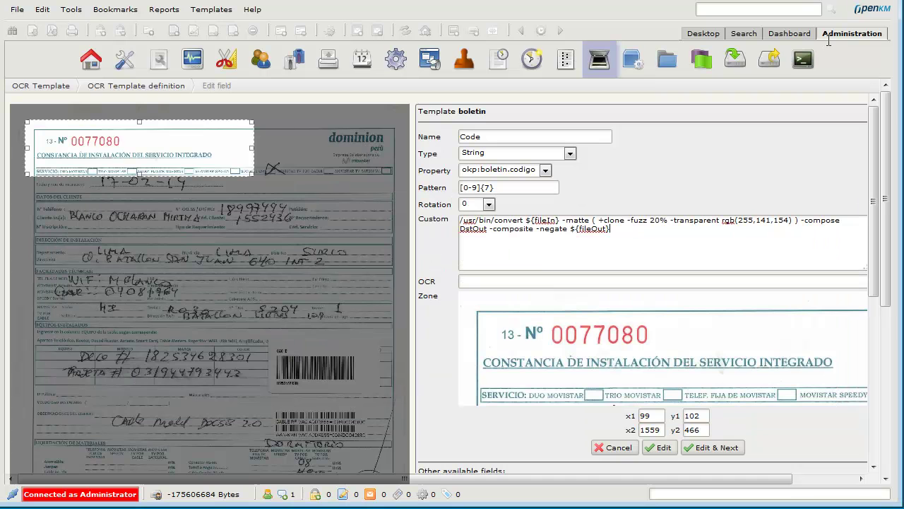
pyautogui.hotkey('ctrl', 'v')
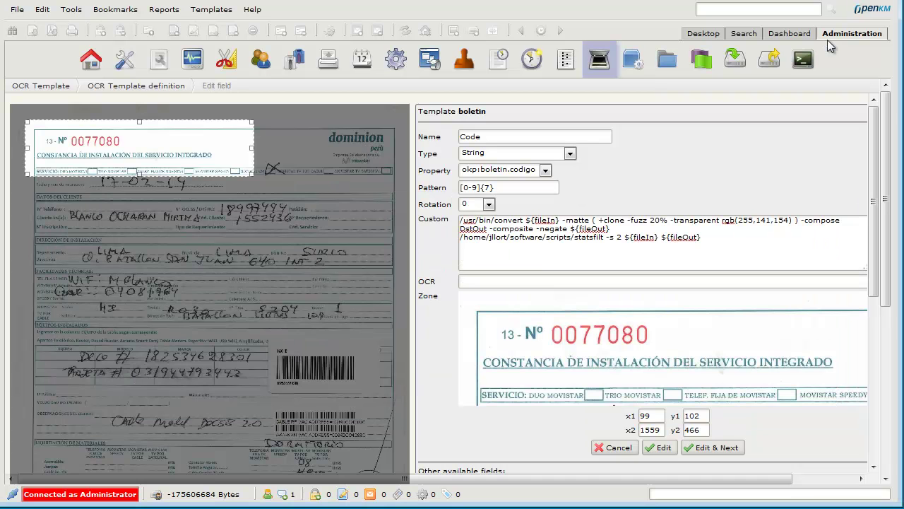
# Set the tesseract digits line as the Code field's OCR command and save the field.
pyautogui.hotkey('alt', 'Tab')
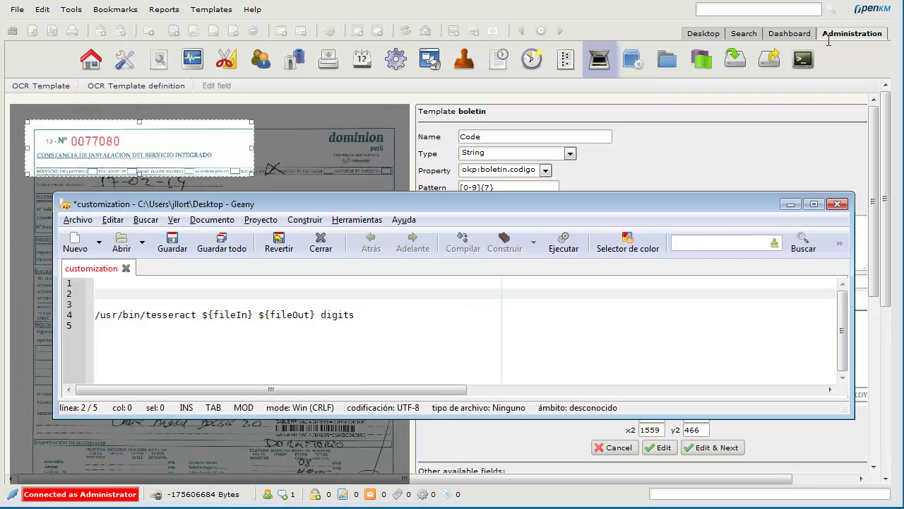
pyautogui.press('Down')
pyautogui.press('Down')
pyautogui.hotkey('shift', 'End')
pyautogui.hotkey('ctrl', 'x')
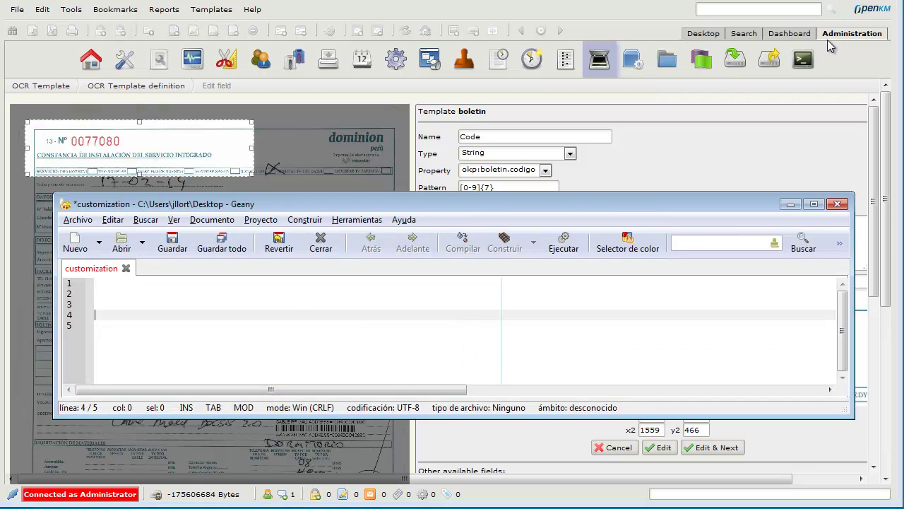
pyautogui.hotkey('alt', 'Tab')
pyautogui.hotkey('ctrl', 'v')
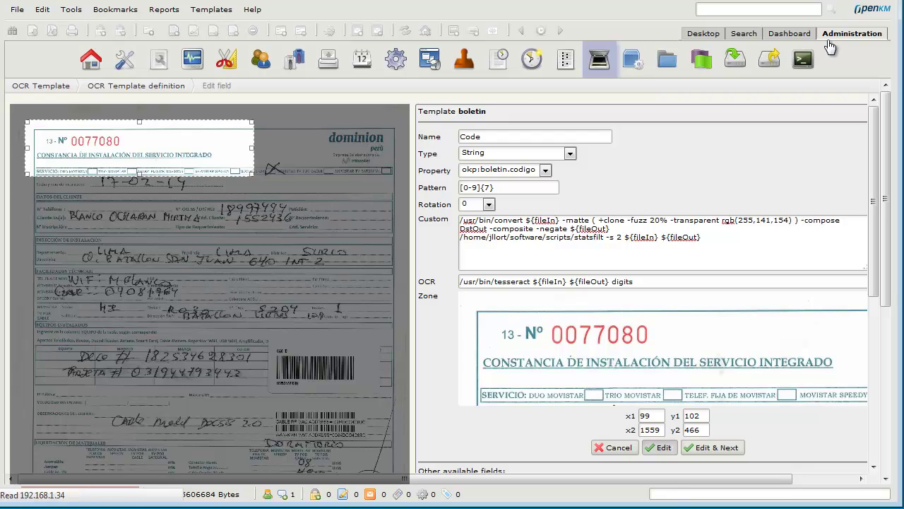
pyautogui.press('Return')
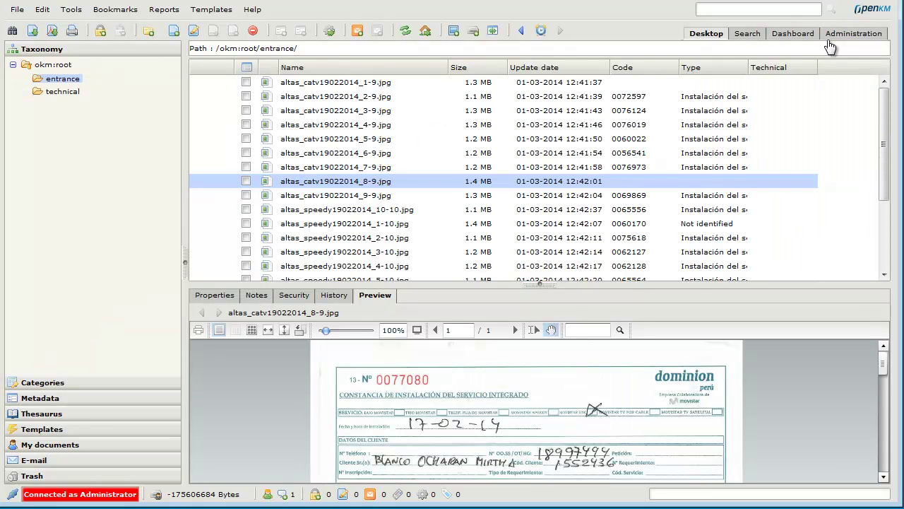
# Delete every document in the entrance folder and upload the 22 training scans again.
pyautogui.hotkey('ctrl', 'a')
pyautogui.press('Delete')
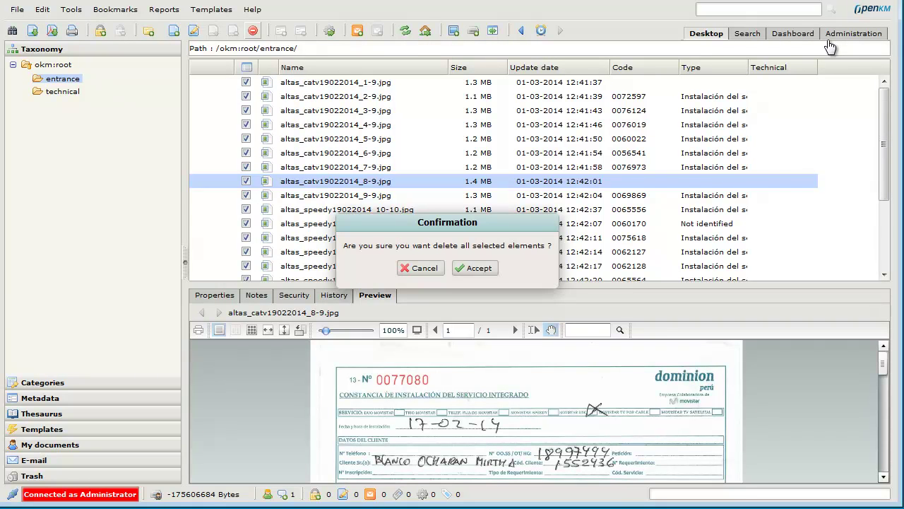
pyautogui.press('Return')
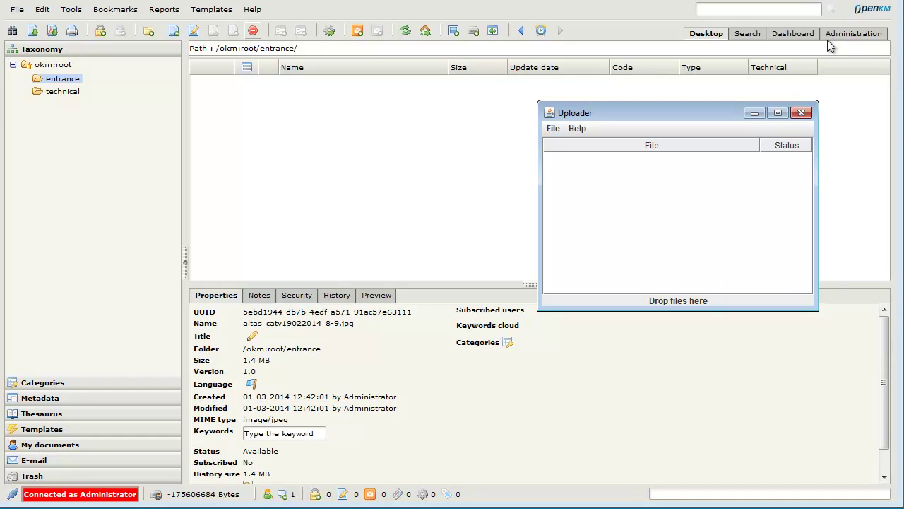
pyautogui.hotkey('alt', 'Tab')
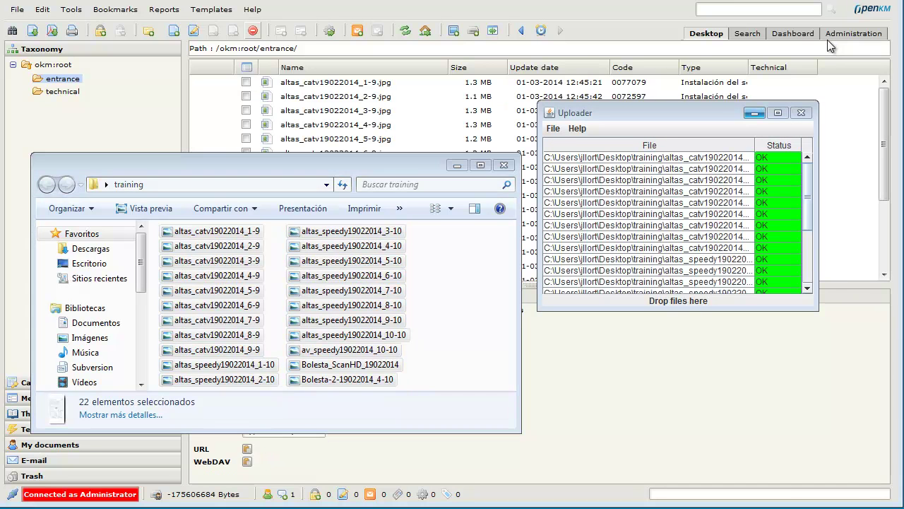
pyautogui.click(830, 45)
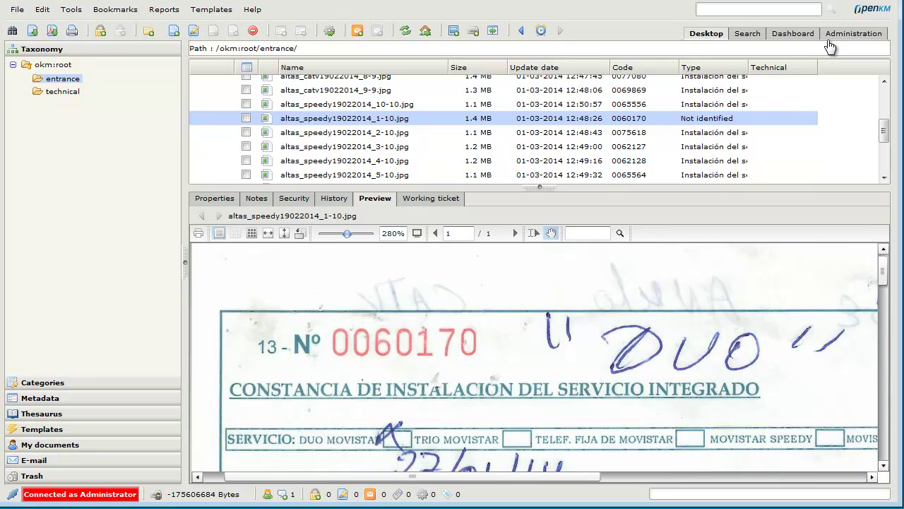
# In OCR templates, change the boletin template's Tipo de boletín type to 'Type parser with algoritm'.
pyautogui.click(828, 41)
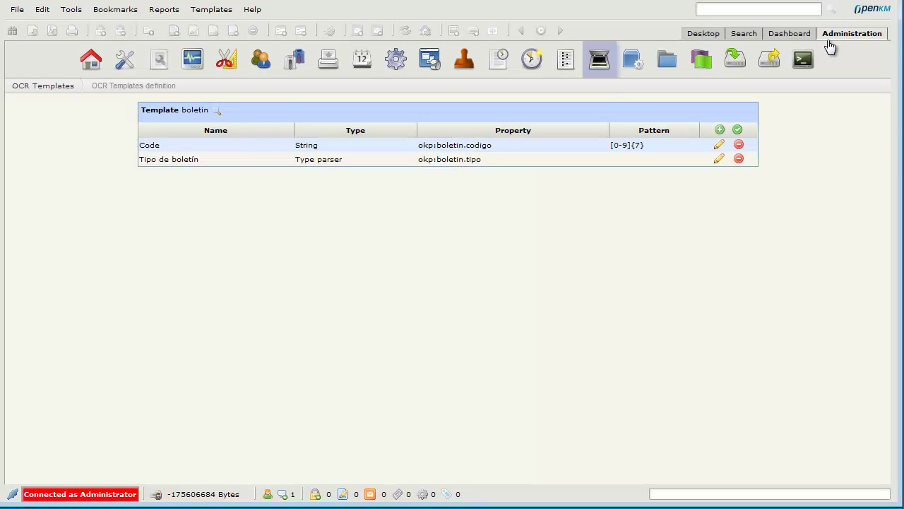
pyautogui.hotkey('alt', 'Down')
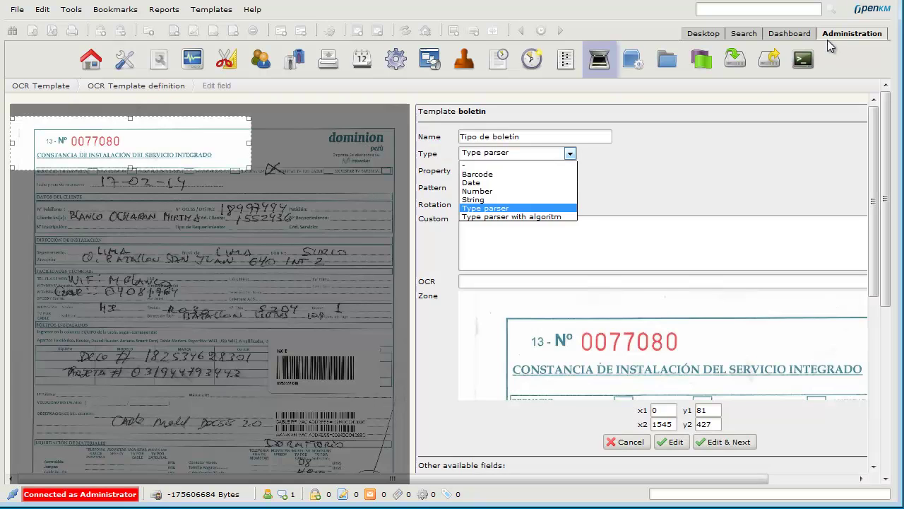
pyautogui.press('Down')
pyautogui.press('Return')
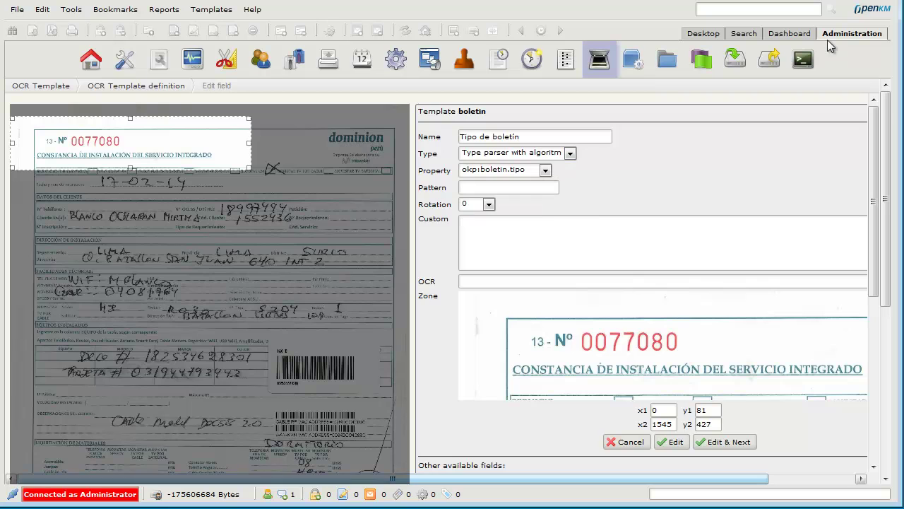
pyautogui.press('Return')
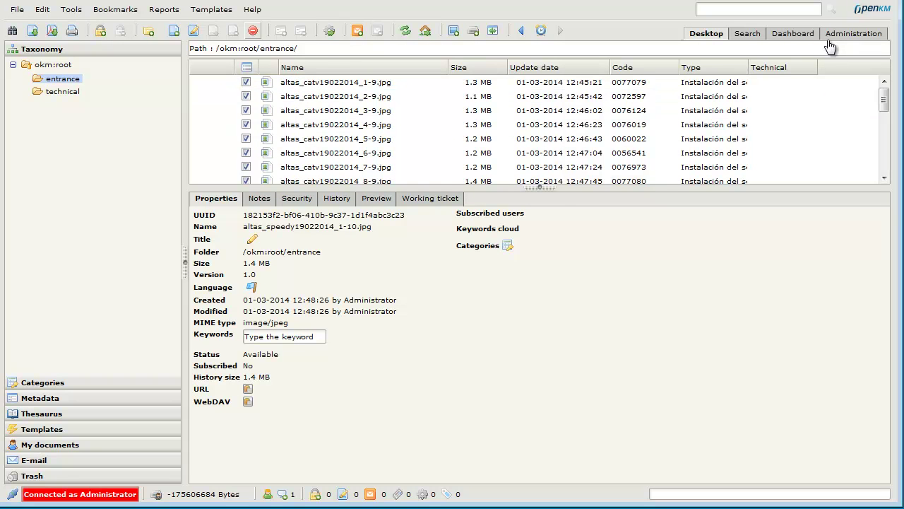
# Confirm deleting all entrance documents and re-upload the 22 training scans through the Uploader.
pyautogui.press('Return')
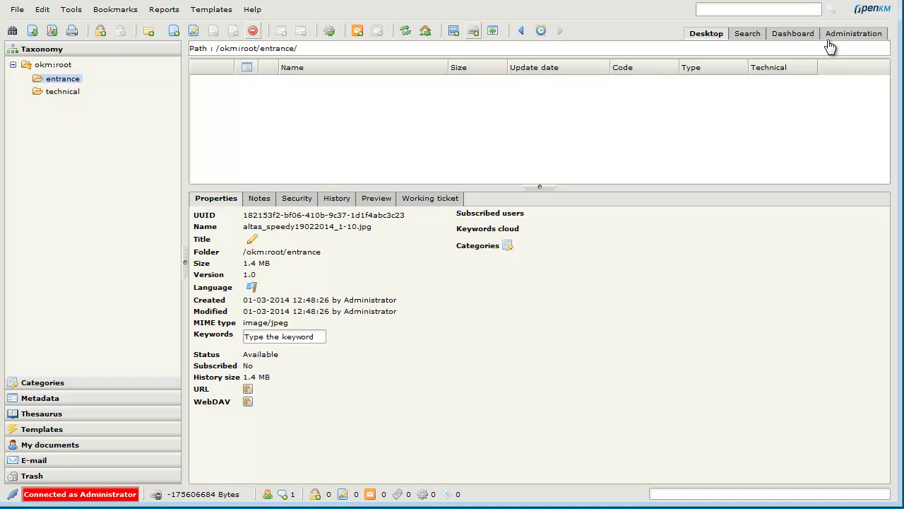
pyautogui.hotkey('alt', 'Tab')
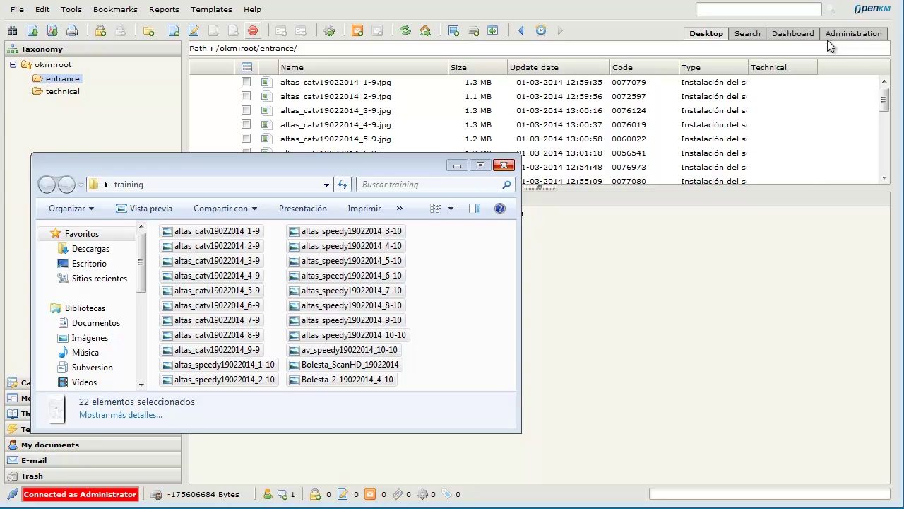
pyautogui.hotkey('alt', 'Tab')
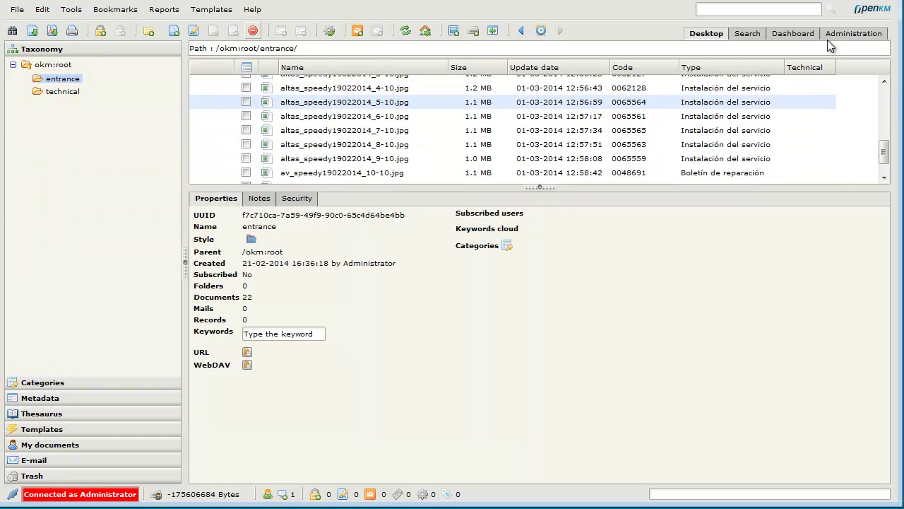
# Preview av_speedy19022014_10-10.jpg at about 210% and generate the Working report as dominionReport.pdf.
pyautogui.press('Up')
pyautogui.press('Up')
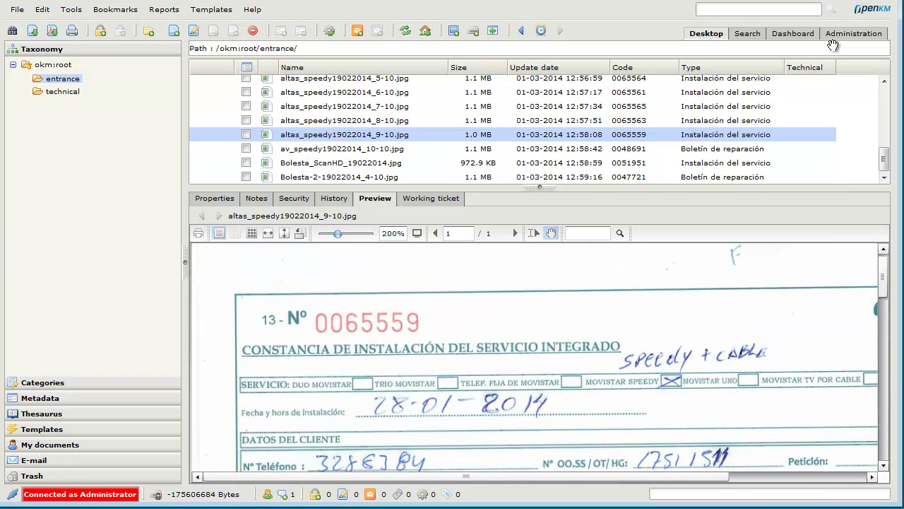
pyautogui.press('Down')
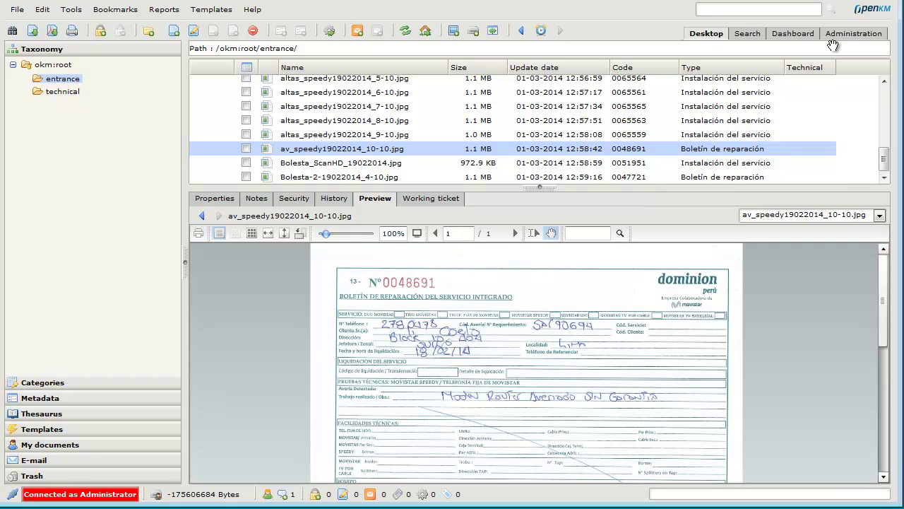
pyautogui.moveTo(325, 233); pyautogui.dragTo(339, 233)
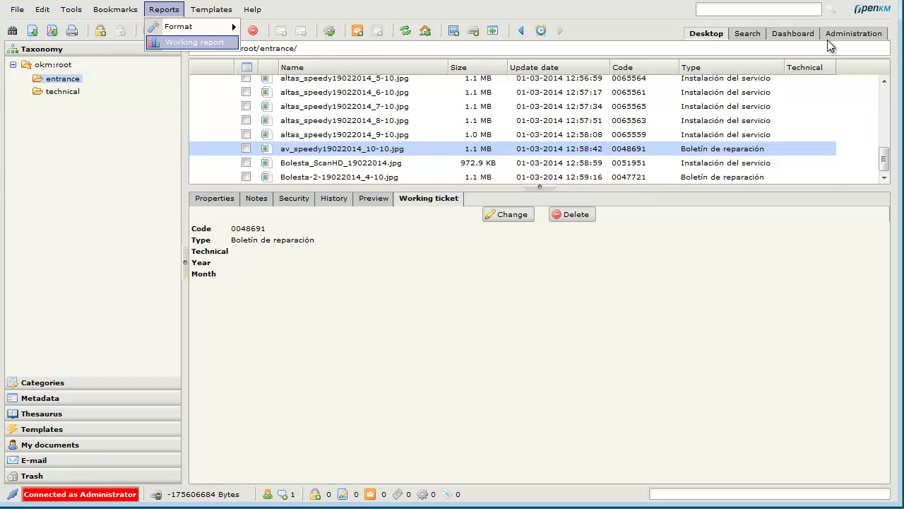
pyautogui.press('Return')
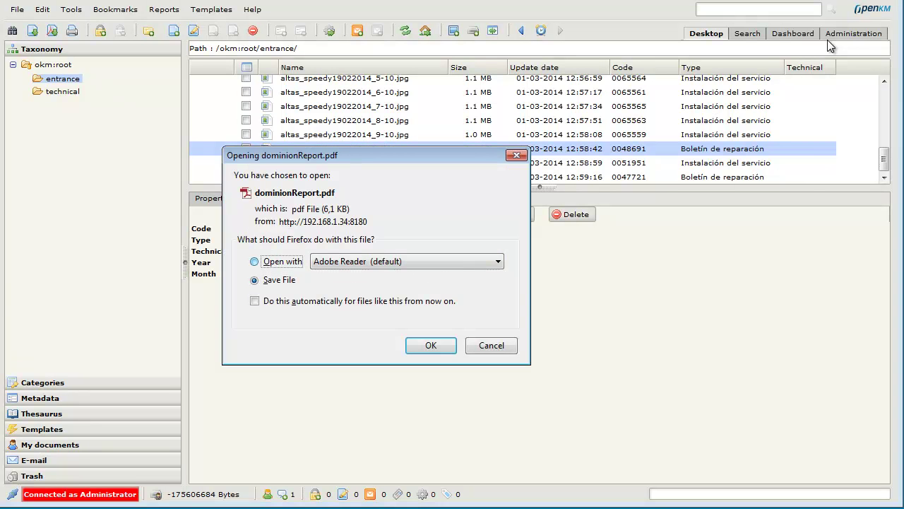
# Open dominionReport-1.pdf in Adobe Reader, scroll through its ticket codes and file names, and close it.
pyautogui.press('Return')
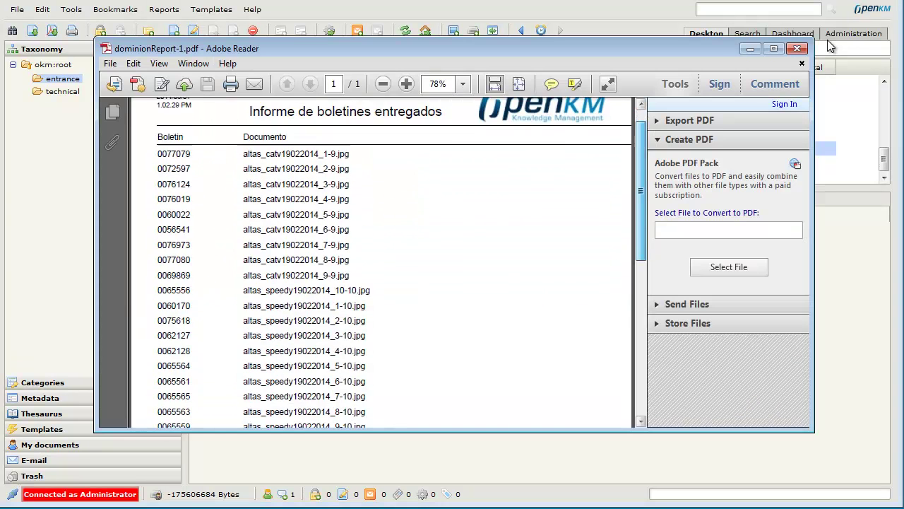
pyautogui.scroll(-6, 830, 46)
pyautogui.scroll(6, 831, 45)
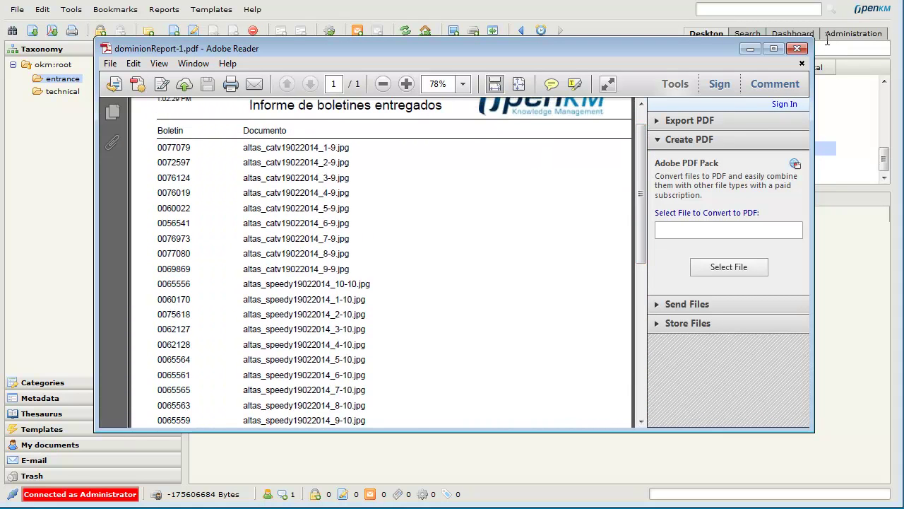
pyautogui.scroll(1, 827, 40)
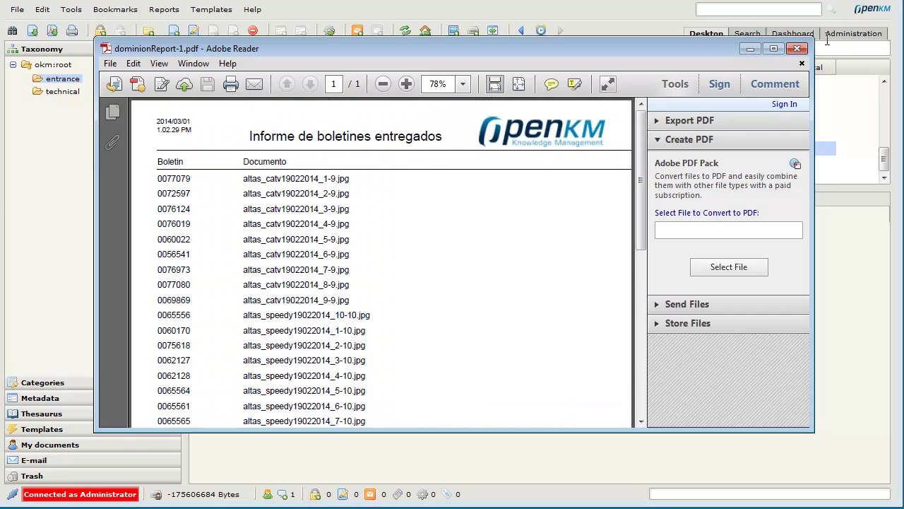
pyautogui.scroll(-7, 828, 40)
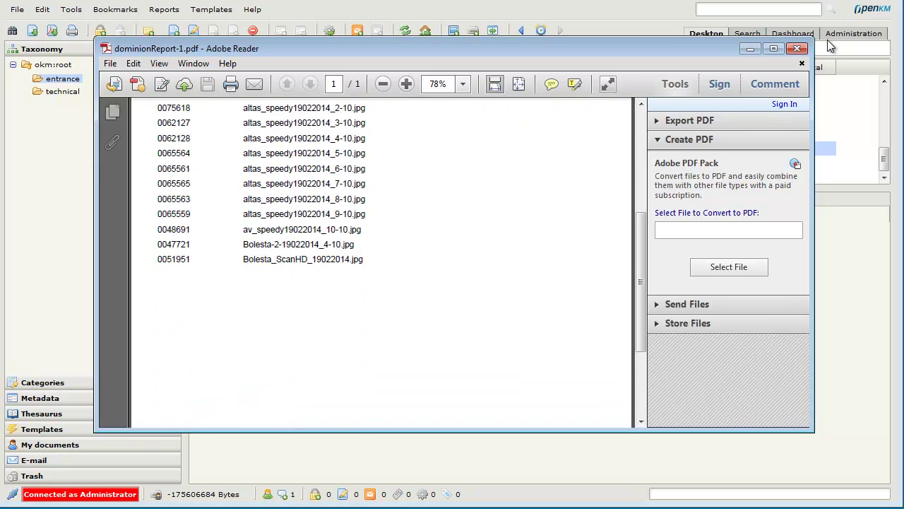
pyautogui.scroll(7, 831, 45)
pyautogui.click(797, 48)
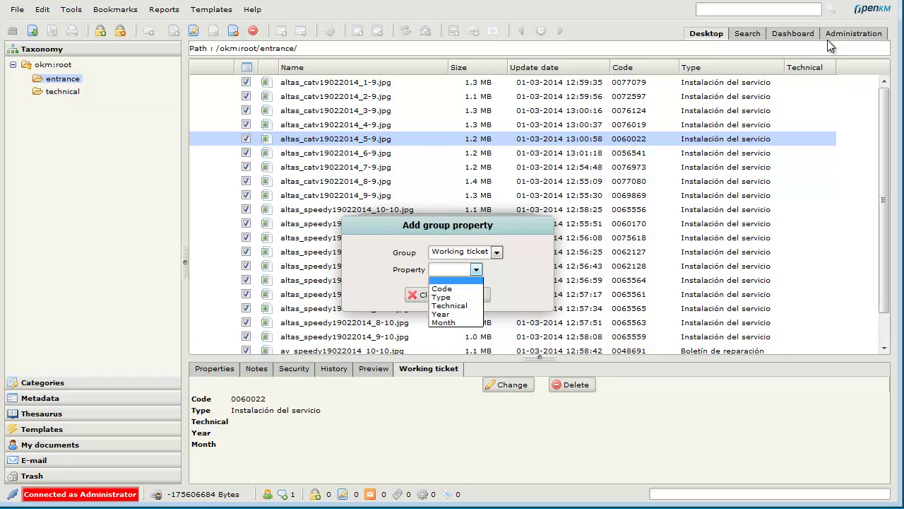
# Add the Technical property to the Working ticket group for all checked scans.
pyautogui.press('Down')
pyautogui.press('Down')
pyautogui.press('Return')
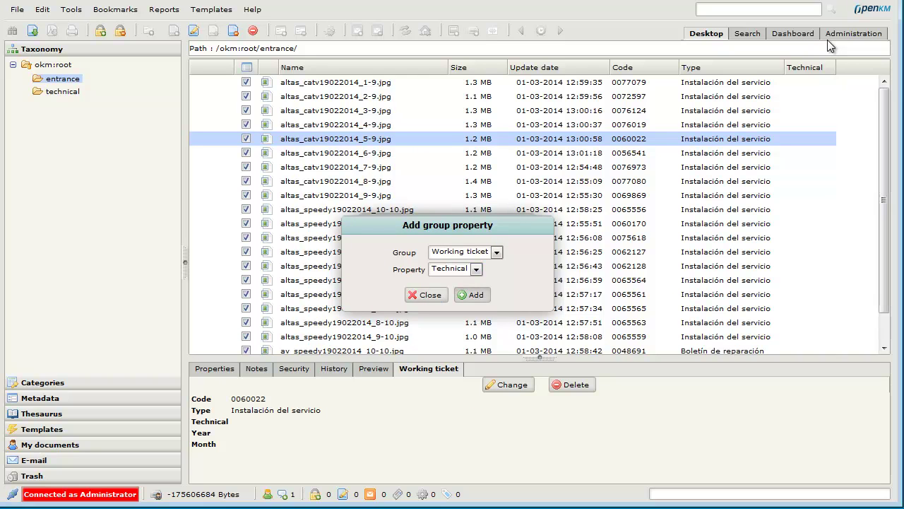
pyautogui.press('Tab')
pyautogui.press('Return')
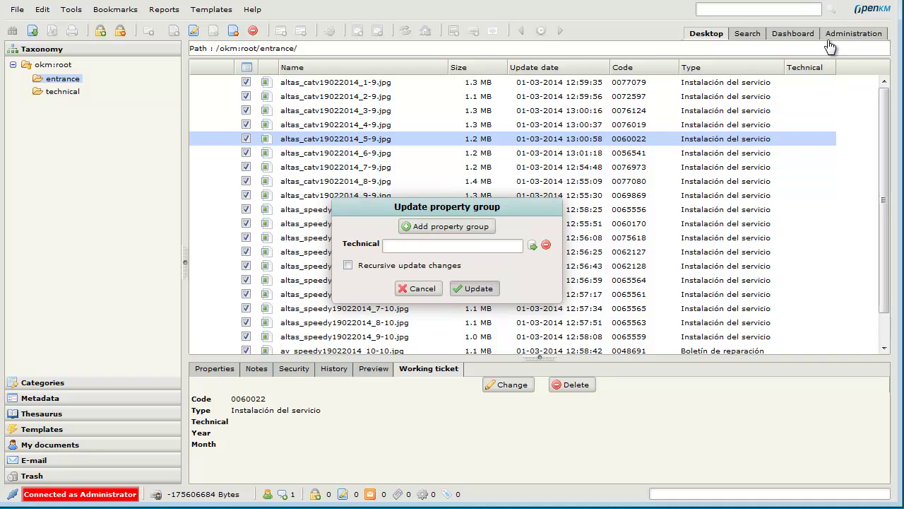
# Filter the technician list with 'jos', pick the first match, and apply it to the files.
pyautogui.press('Return')
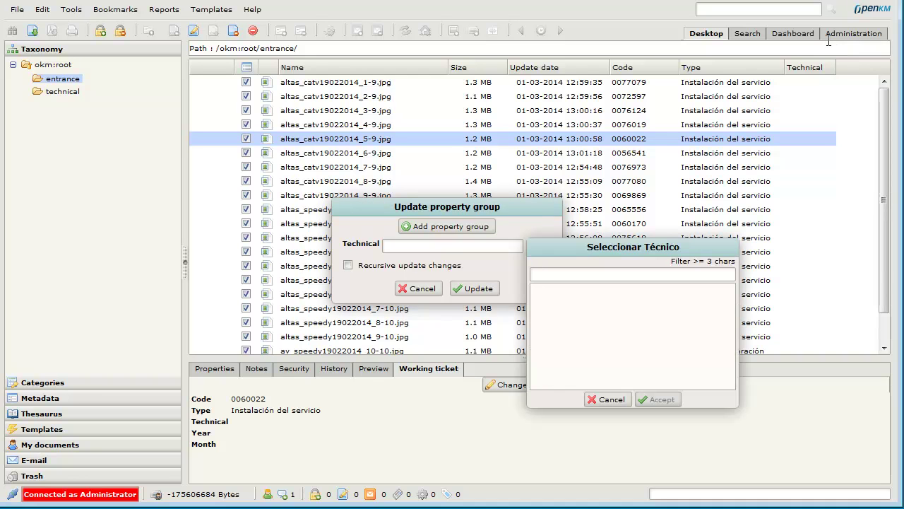
pyautogui.write('jos')
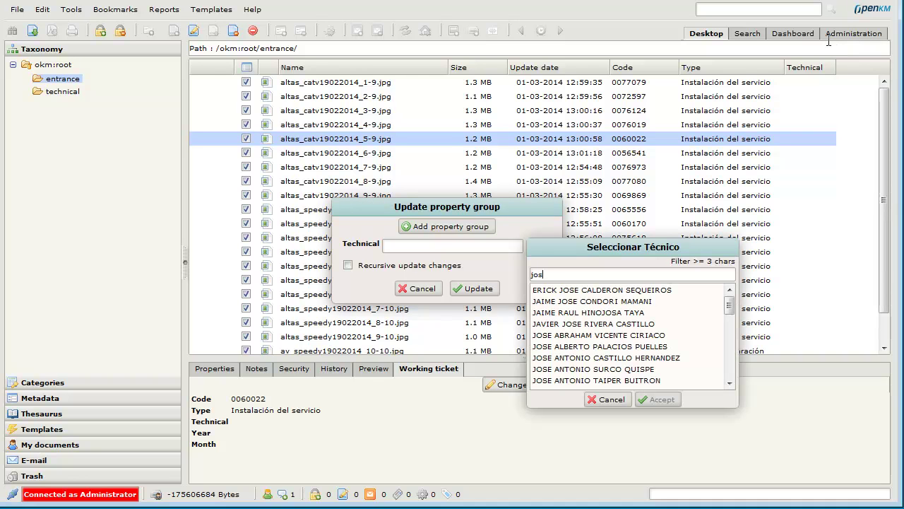
pyautogui.press('Down')
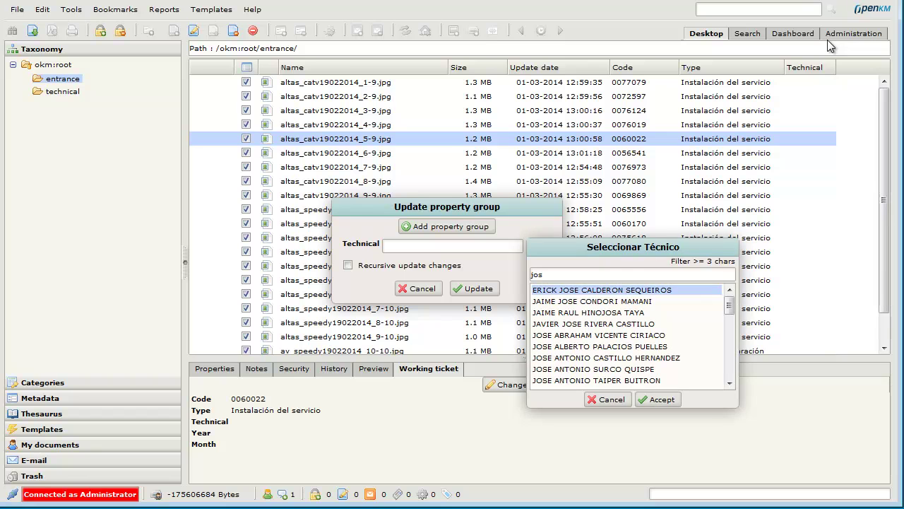
pyautogui.press('Return')
pyautogui.press('Return')
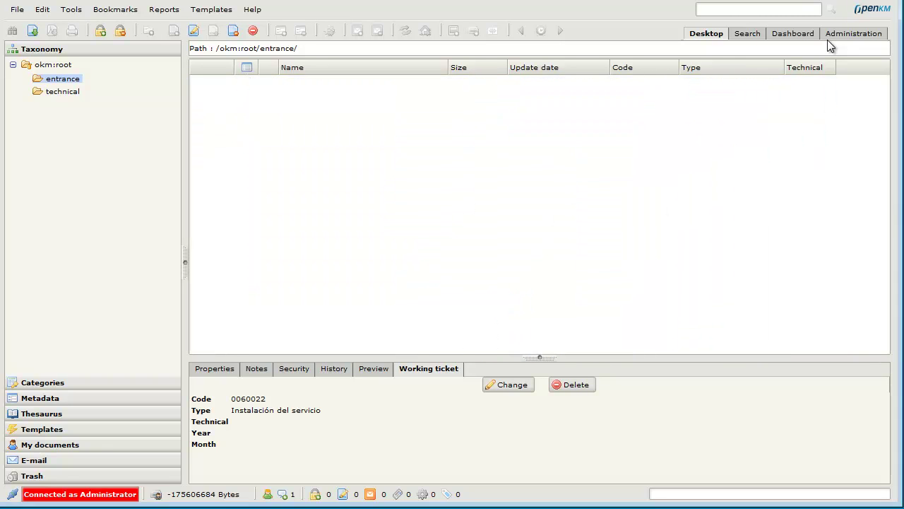
# Browse technical > technician's folder > 2014 > 3, checking a file's Working ticket and the folder's security.
pyautogui.press('Down')
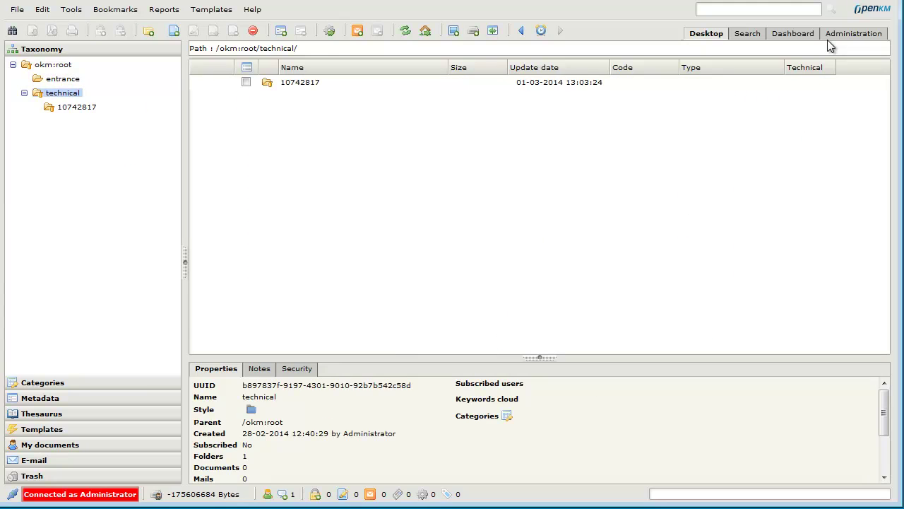
pyautogui.press('Down')
pyautogui.press('Down')
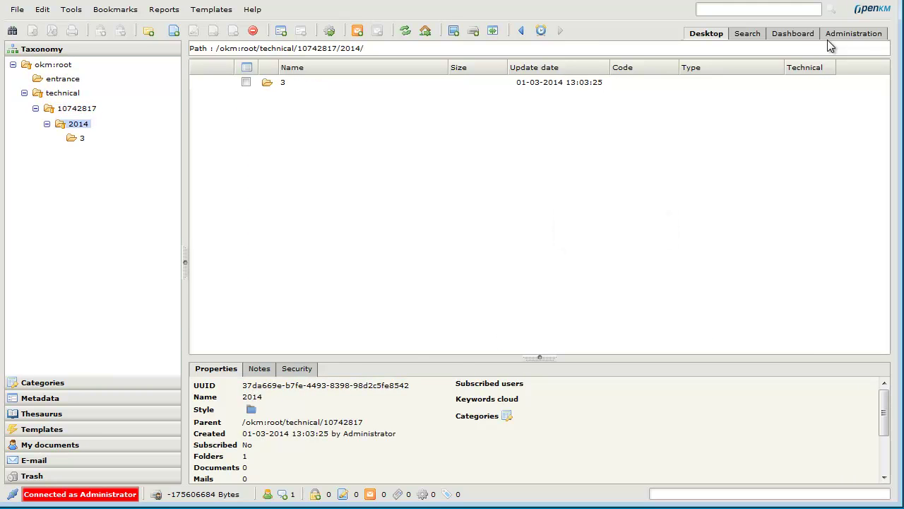
pyautogui.press('Down')
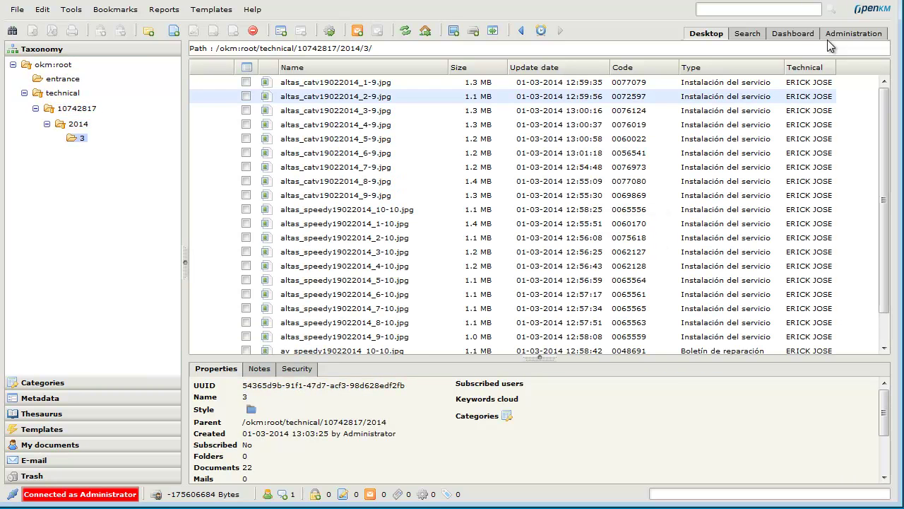
pyautogui.press('Tab')
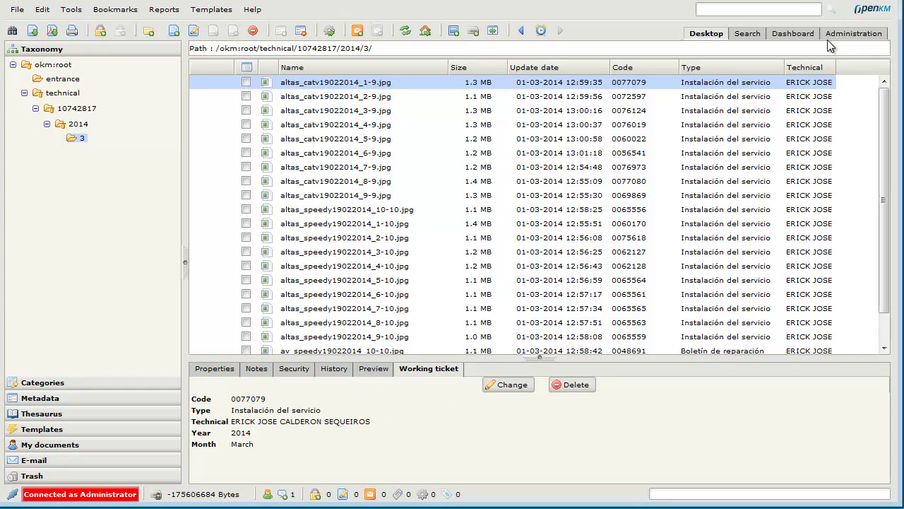
pyautogui.click(829, 41)
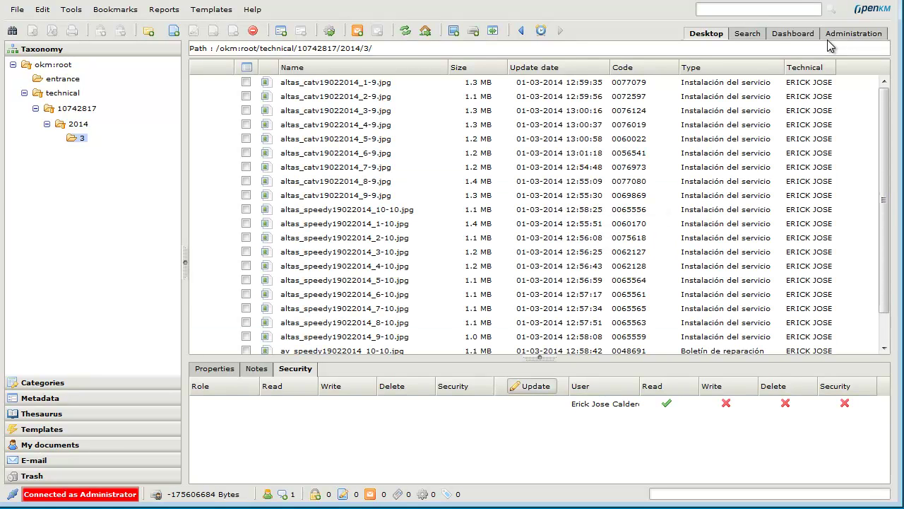
# Exit the administrator session via File > Exit and dismiss the notice.
pyautogui.hotkey('alt', 'f')
pyautogui.press('Down')
pyautogui.press('Down')
pyautogui.press('Down')
pyautogui.press('Down')
pyautogui.press('Down')
pyautogui.press('Down')
pyautogui.press('Down')
pyautogui.press('Down')
pyautogui.press('Down')
pyautogui.press('Down')
pyautogui.press('Down')
pyautogui.press('Down')
pyautogui.press('Return')
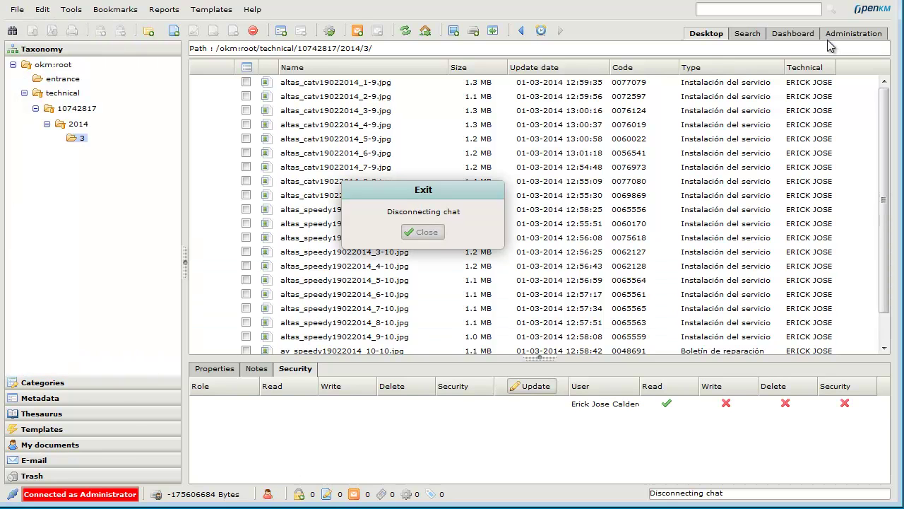
pyautogui.press('Return')
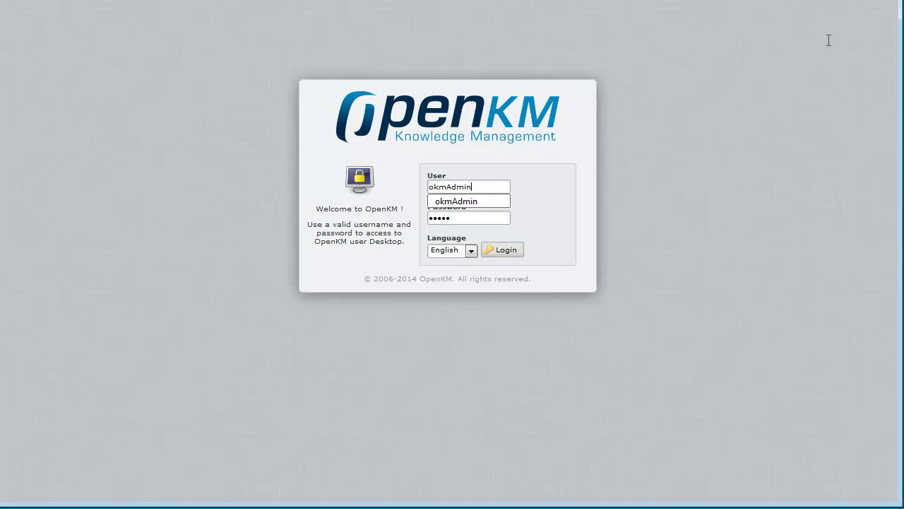
# Log in with the technician's user name and password.
pyautogui.hotkey('ctrl', 'a')
pyautogui.hotkey('ctrl', 'a')
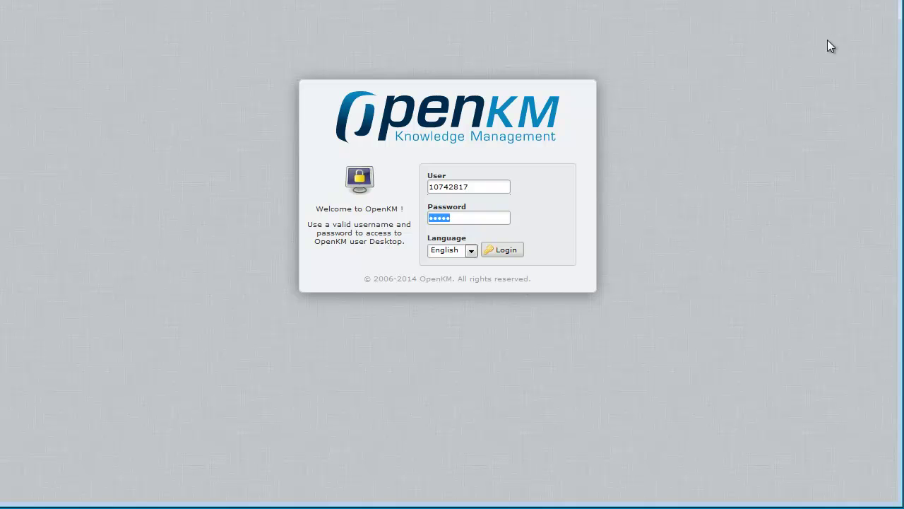
pyautogui.press('Return')
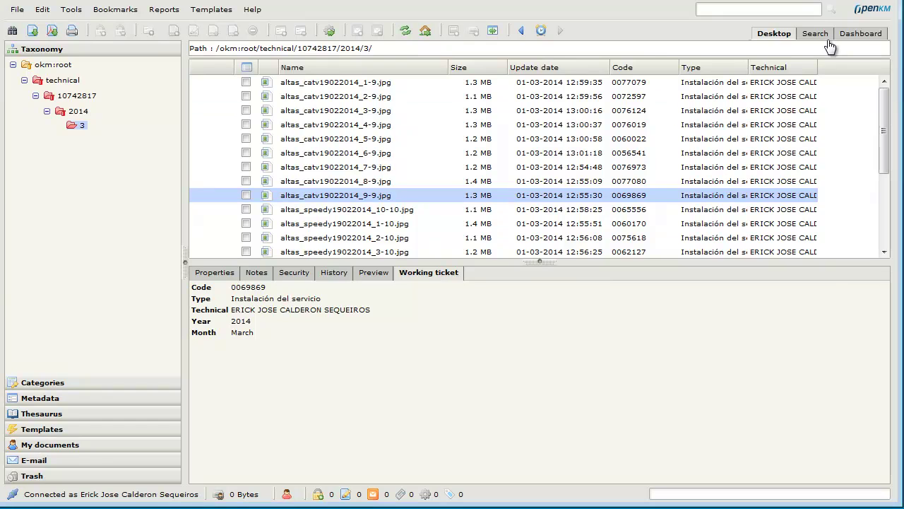
# Run a metadata search for Code 006* and show each result's Working ticket properties.
pyautogui.click(830, 42)
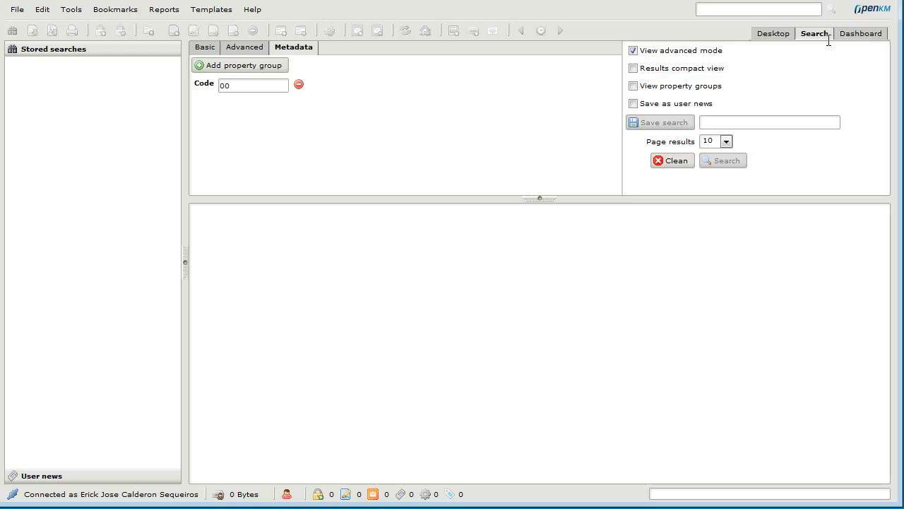
pyautogui.write('6*')
pyautogui.press('Return')
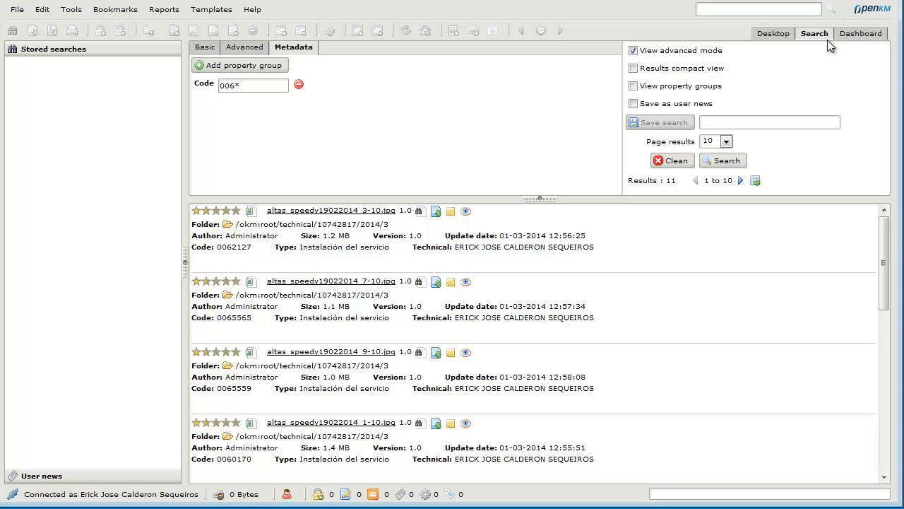
pyautogui.press('space')
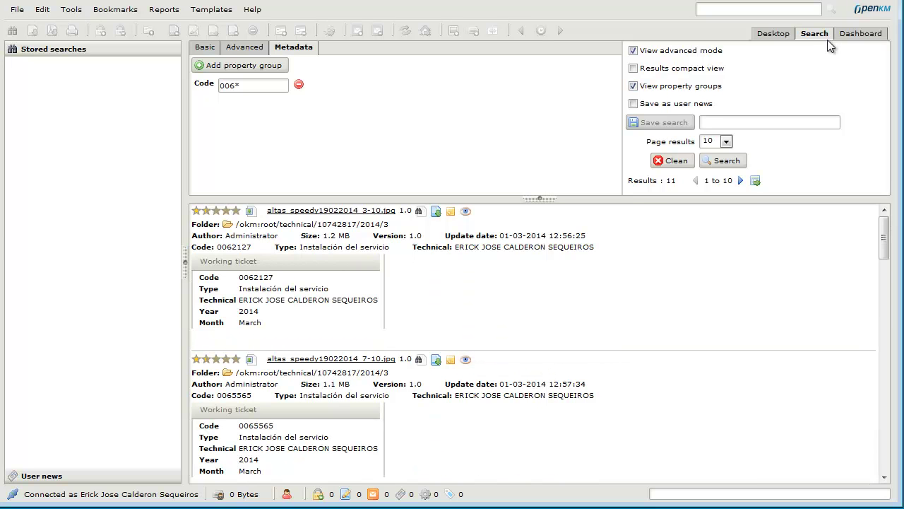
pyautogui.scroll(-4, 830, 46)
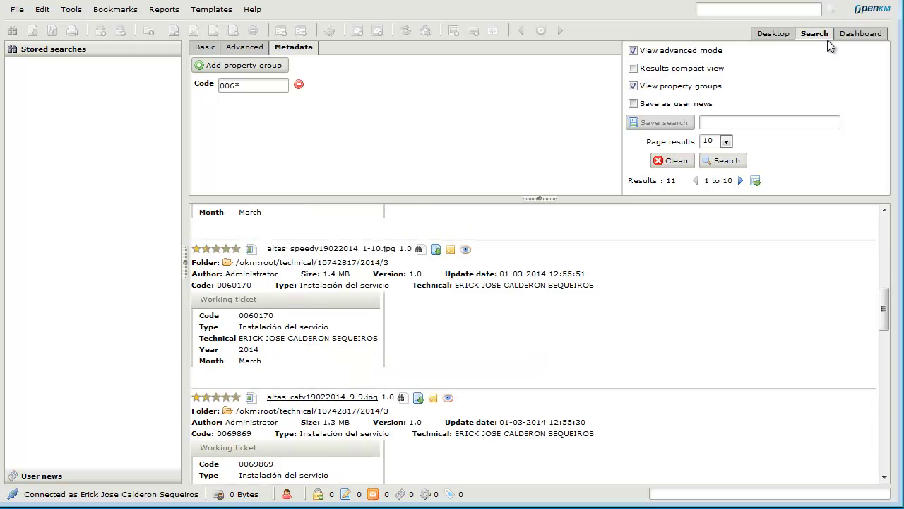
pyautogui.scroll(-3, 831, 46)
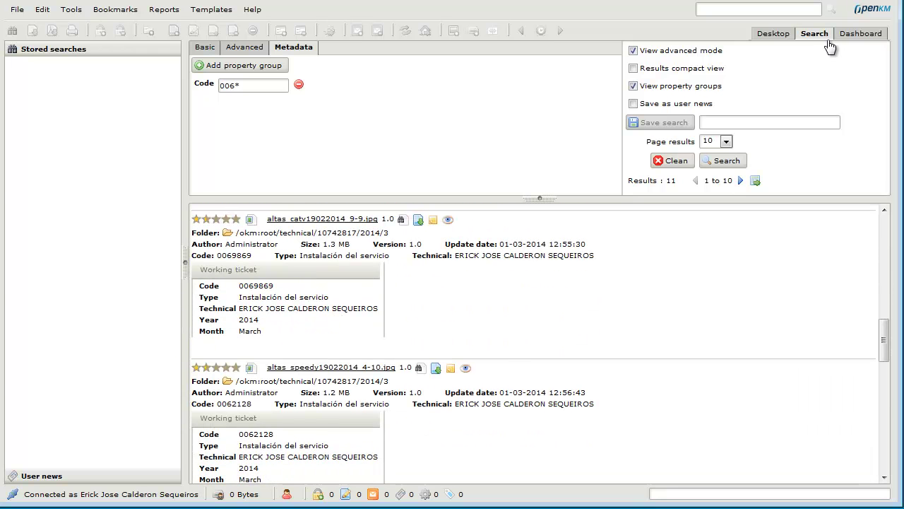
# Narrow the Code search to 0062*, returning tickets 0062127 and 0062128.
pyautogui.write('2')
pyautogui.press('Return')
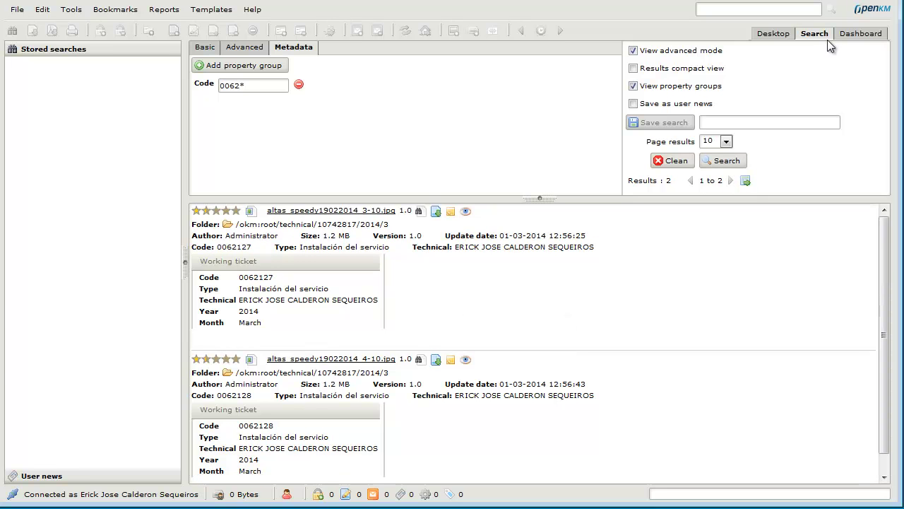
pyautogui.press('Return')
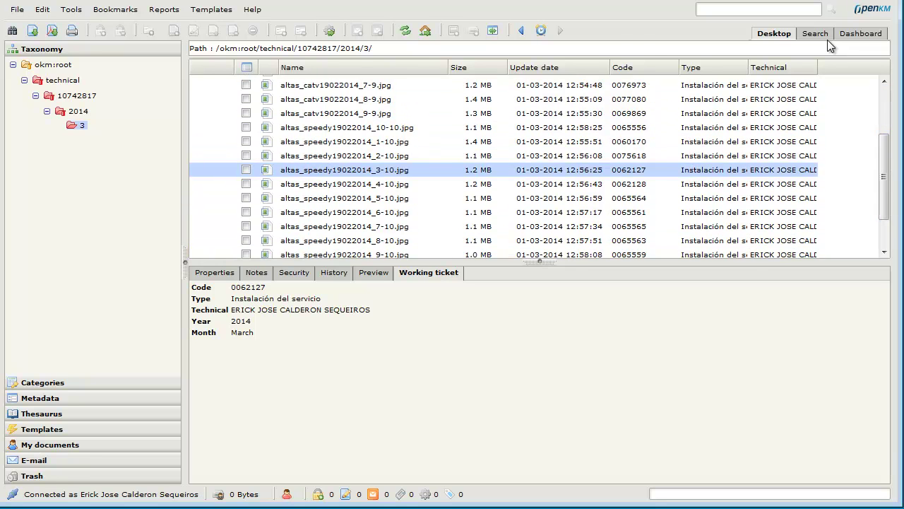
pyautogui.click(826, 38)
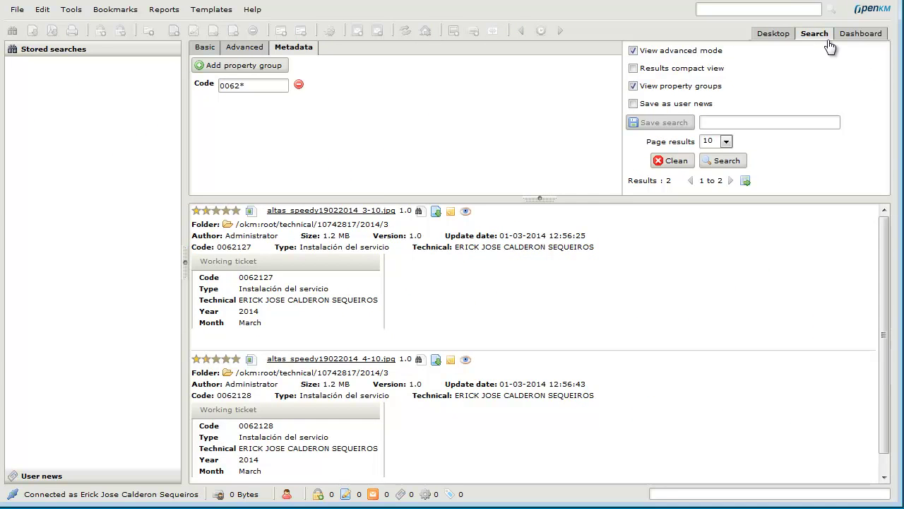